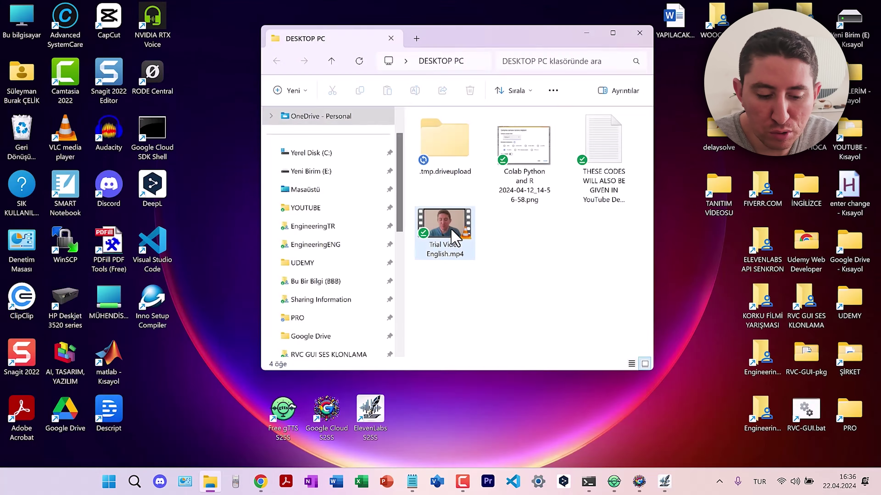
Play Trial Video English.mp4 from the DESKTOP PC folder briefly, and close the player.
{"action": "double_click", "coordinate": [447, 229]}
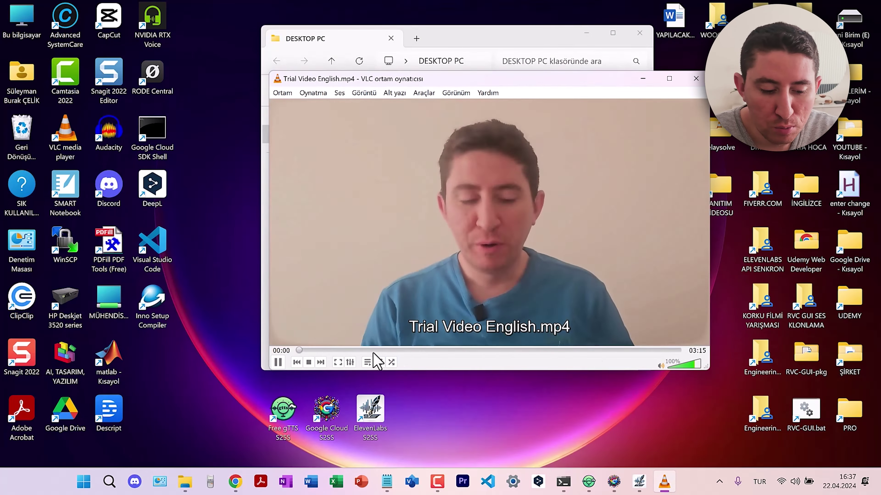
{"action": "left_click", "coordinate": [696, 79]}
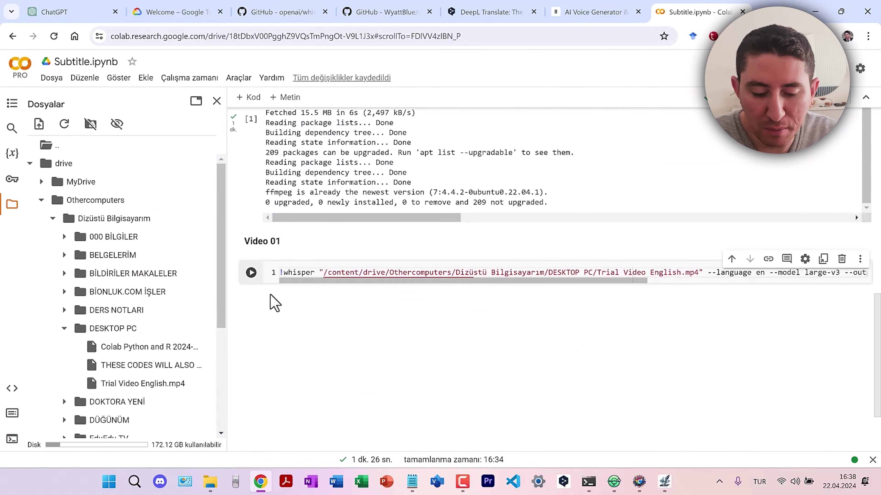
Run the Video 01 Whisper cell in Colab to transcribe Trial Video English.mp4 with language en and model large-v3, and review its output.
{"action": "left_click", "coordinate": [252, 273]}
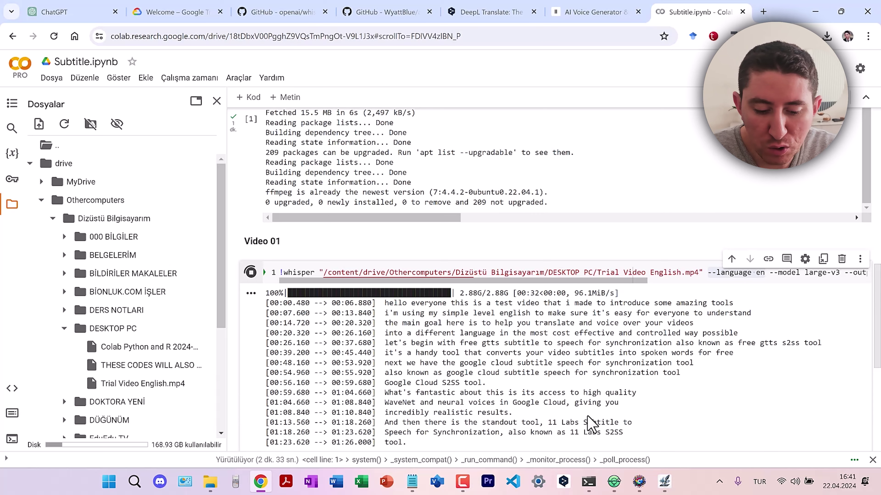
{"action": "scroll", "coordinate": [521, 417], "scroll_direction": "down", "scroll_amount": 10}
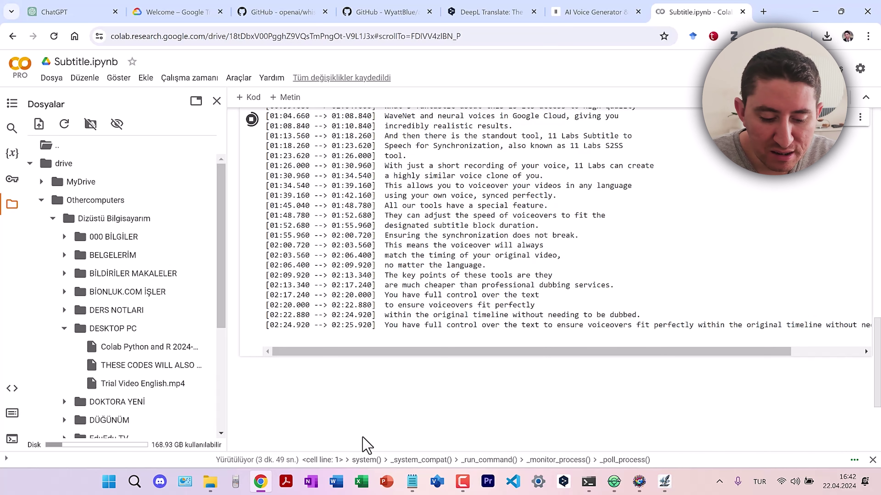
{"action": "left_click_drag", "start_coordinate": [787, 352], "coordinate": [865, 356]}
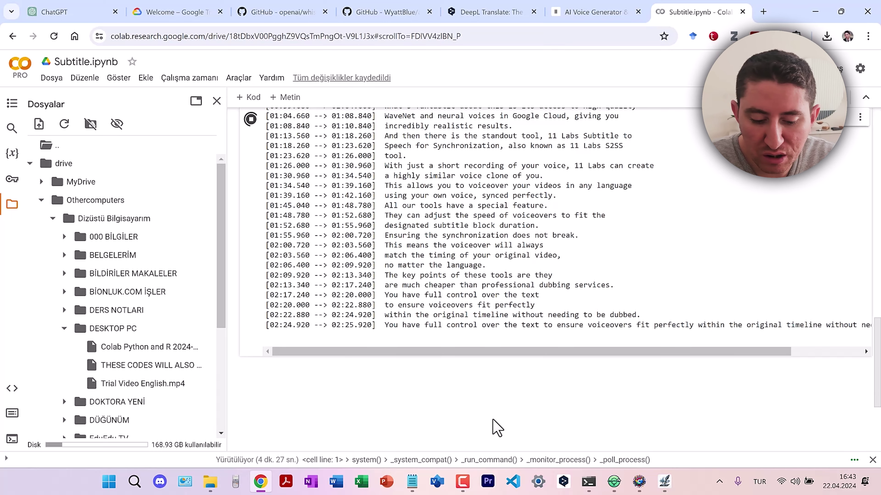
{"action": "left_click_drag", "start_coordinate": [619, 335], "coordinate": [303, 338]}
{"action": "scroll", "coordinate": [633, 423], "scroll_direction": "left", "scroll_amount": 5}
{"action": "scroll", "coordinate": [482, 388], "scroll_direction": "up", "scroll_amount": 3}
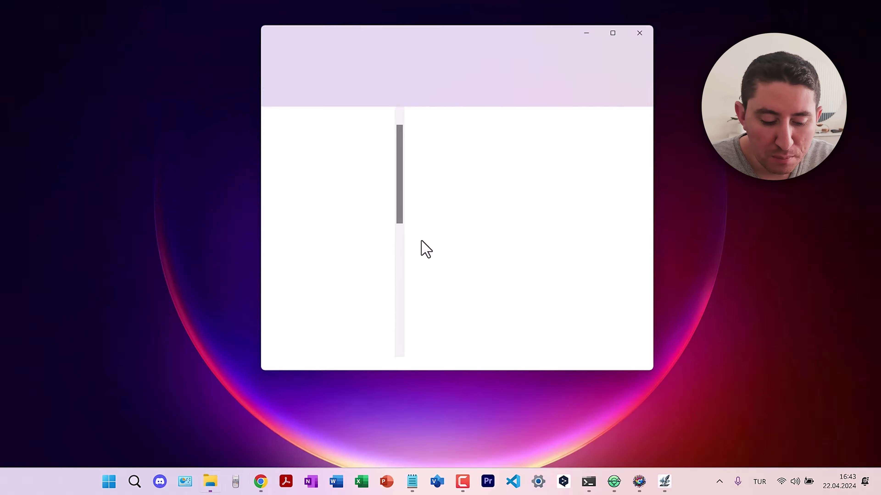
Open Trial Video English.srt and merge the duplicated subtitle blocks 32 and 33 into one block running 00:02:24,920 --> 00:02:36,480.
{"action": "double_click", "coordinate": [430, 250]}
{"action": "scroll", "coordinate": [221, 275], "scroll_direction": "down", "scroll_amount": 20}
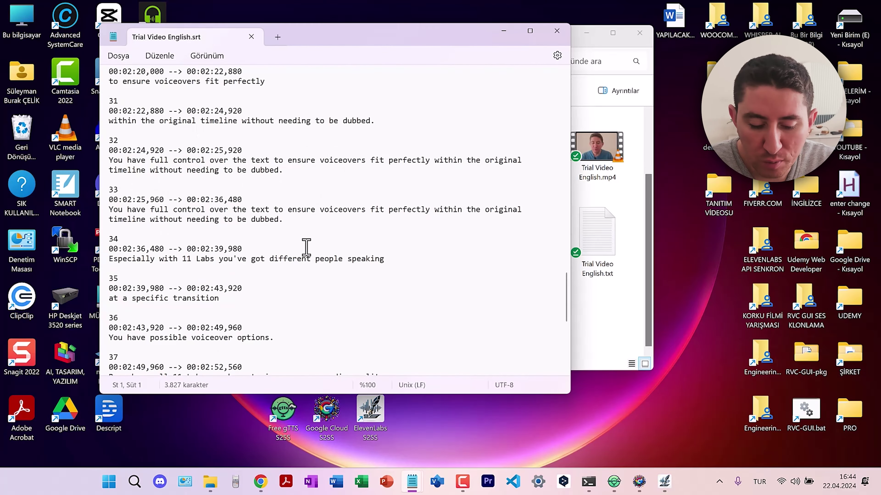
{"action": "left_click_drag", "start_coordinate": [197, 199], "coordinate": [186, 151]}
{"action": "key", "text": "Delete"}
{"action": "scroll", "coordinate": [360, 275], "scroll_direction": "up", "scroll_amount": 20}
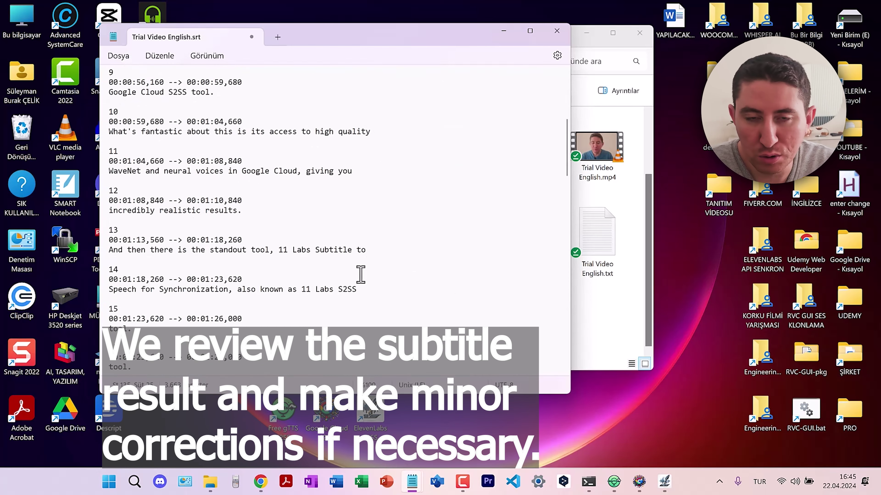
Copy the whole English subtitle text into the DeepL translator in the browser for translation into German.
{"action": "key", "text": "ctrl+a"}
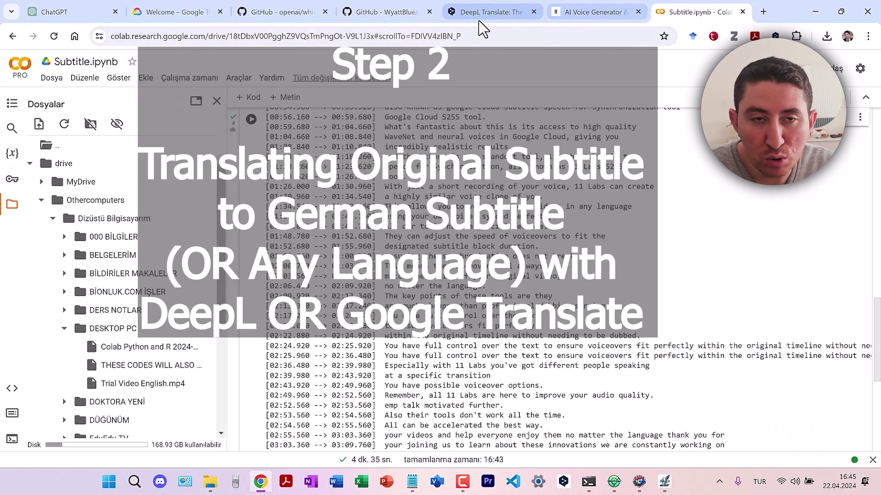
{"action": "left_click", "coordinate": [485, 14]}
{"action": "left_click", "coordinate": [125, 224]}
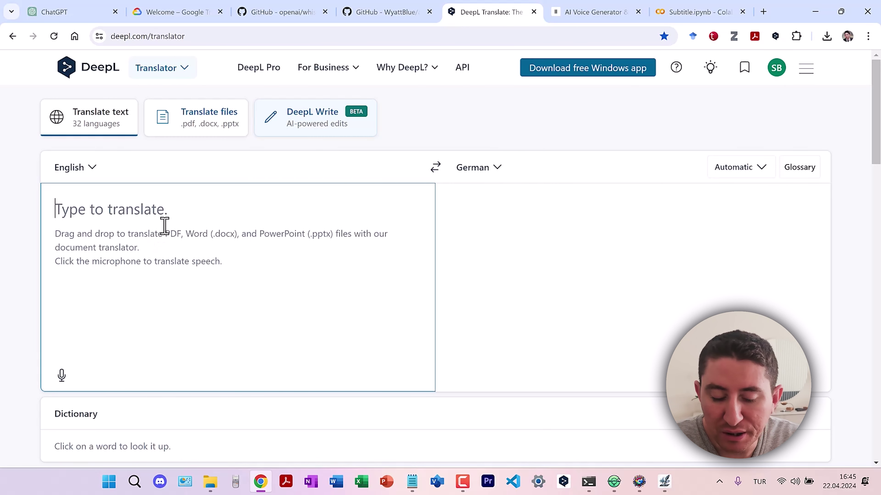
{"action": "key", "text": "ctrl+v"}
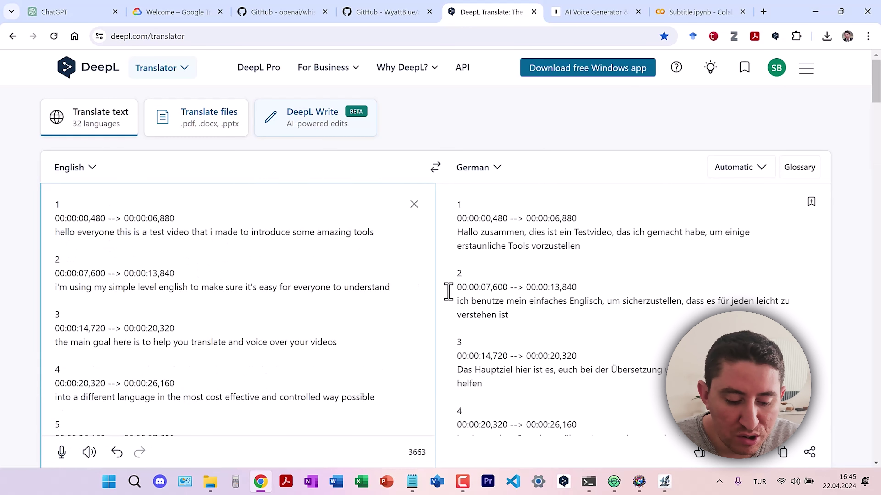
Change "11 Labs" to "ElevenLabs" in subtitle 37 of the English source text.
{"action": "scroll", "coordinate": [659, 321], "scroll_direction": "down", "scroll_amount": 20}
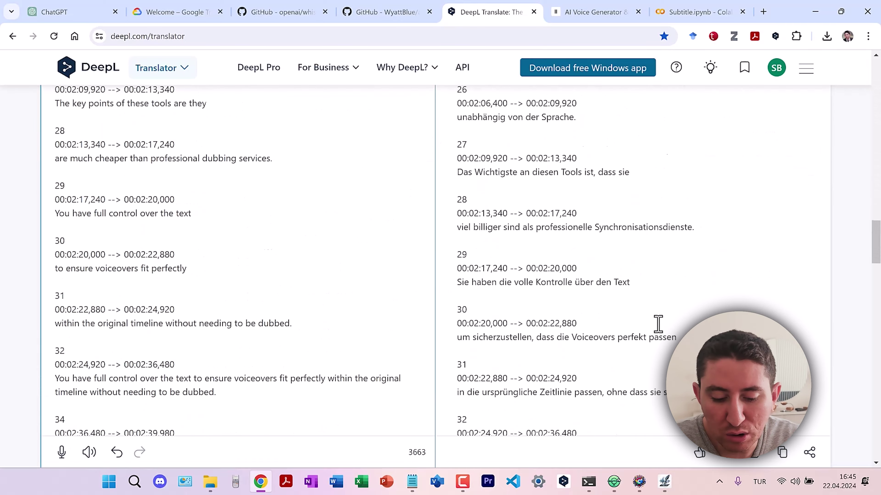
{"action": "scroll", "coordinate": [266, 323], "scroll_direction": "down", "scroll_amount": 10}
{"action": "scroll", "coordinate": [135, 320], "scroll_direction": "up", "scroll_amount": 3}
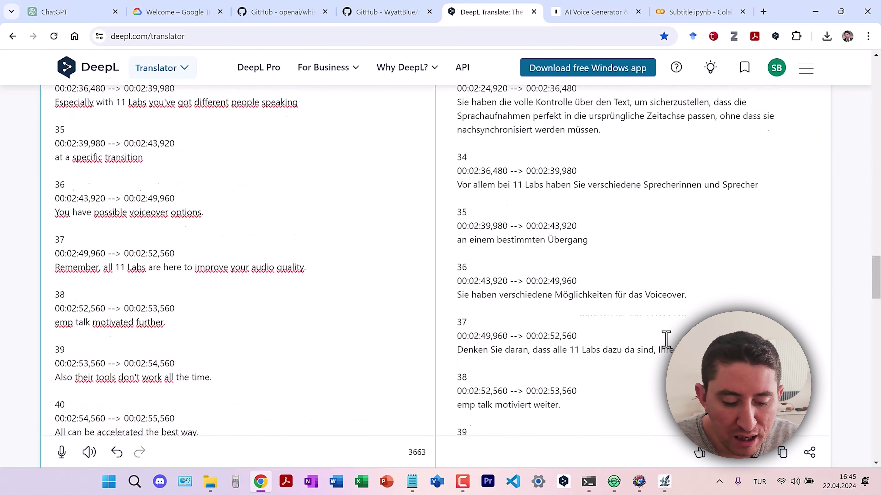
{"action": "left_click", "coordinate": [136, 302]}
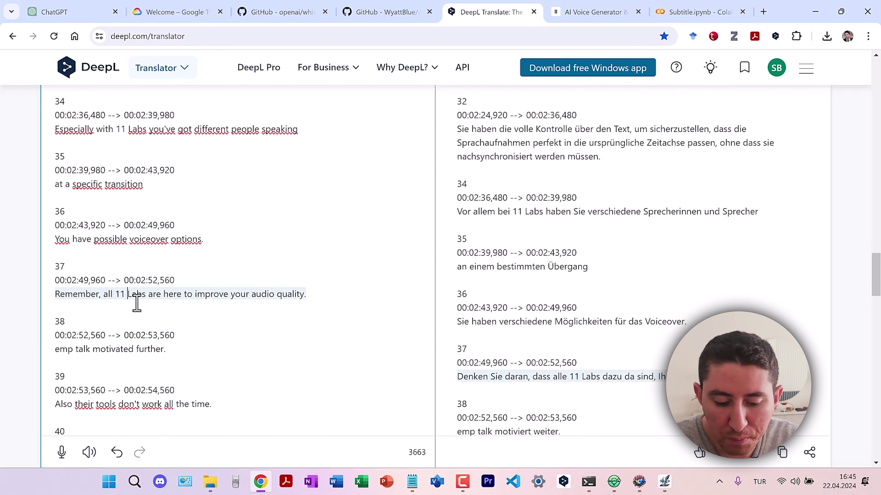
{"action": "key", "text": "BackSpace"}
{"action": "key", "text": "BackSpace"}
{"action": "key", "text": "BackSpace"}
{"action": "type", "text": "Eleven"}
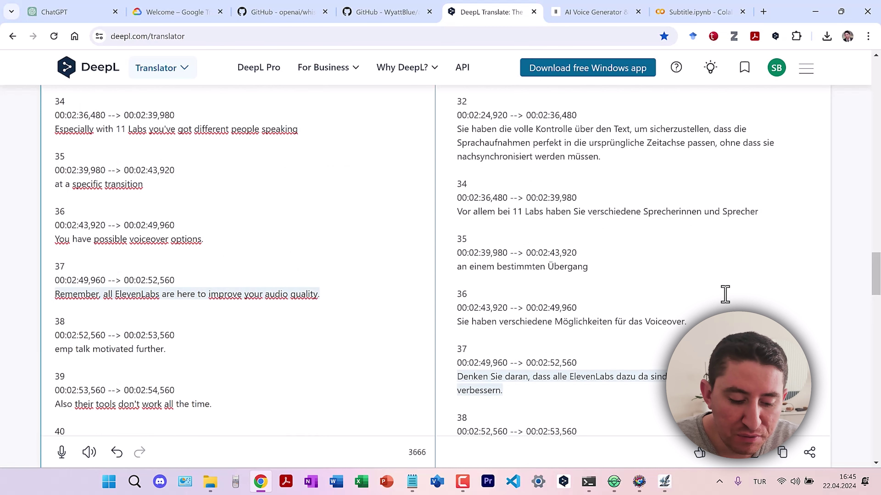
Review the German translation, copy all of it and paste it into a new Notepad document.
{"action": "scroll", "coordinate": [714, 298], "scroll_direction": "down", "scroll_amount": 4}
{"action": "scroll", "coordinate": [711, 273], "scroll_direction": "down", "scroll_amount": 5}
{"action": "scroll", "coordinate": [187, 261], "scroll_direction": "up", "scroll_amount": 7}
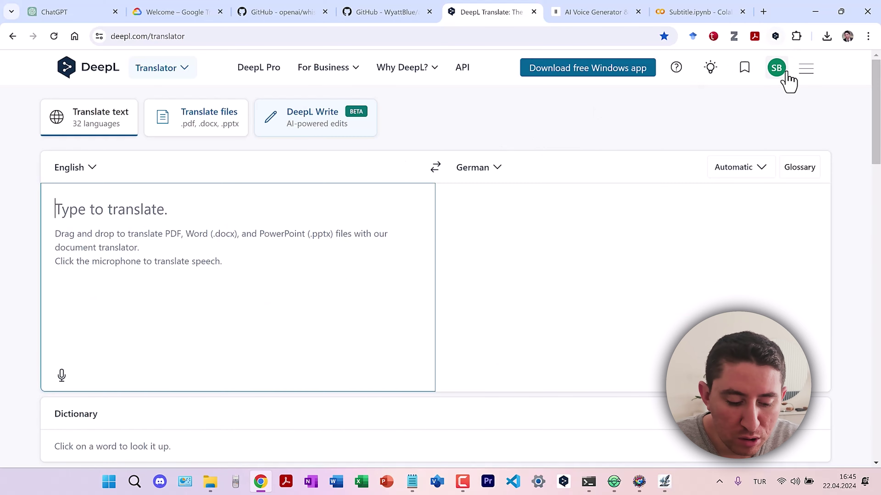
{"action": "left_click", "coordinate": [781, 73]}
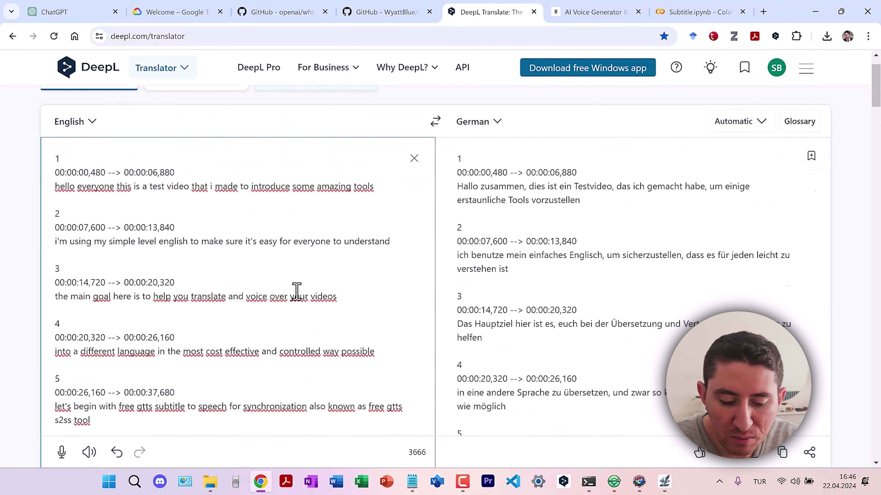
{"action": "scroll", "coordinate": [606, 334], "scroll_direction": "down", "scroll_amount": 20}
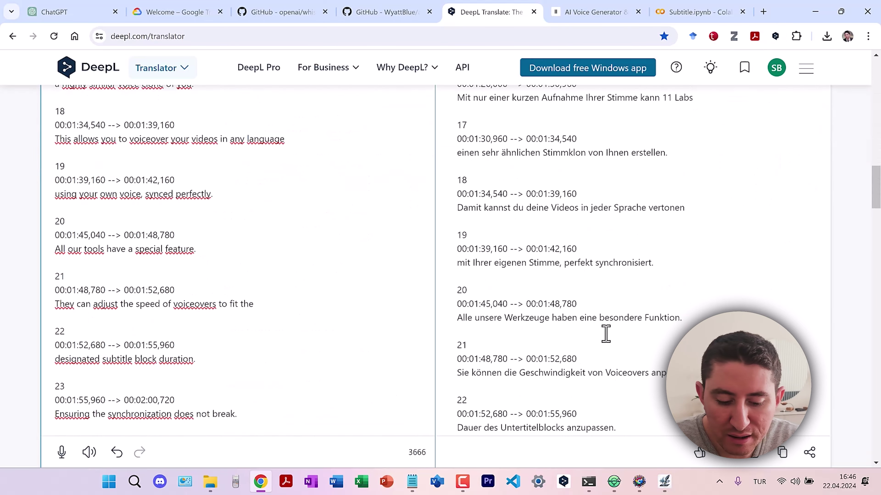
{"action": "scroll", "coordinate": [653, 261], "scroll_direction": "up", "scroll_amount": 1}
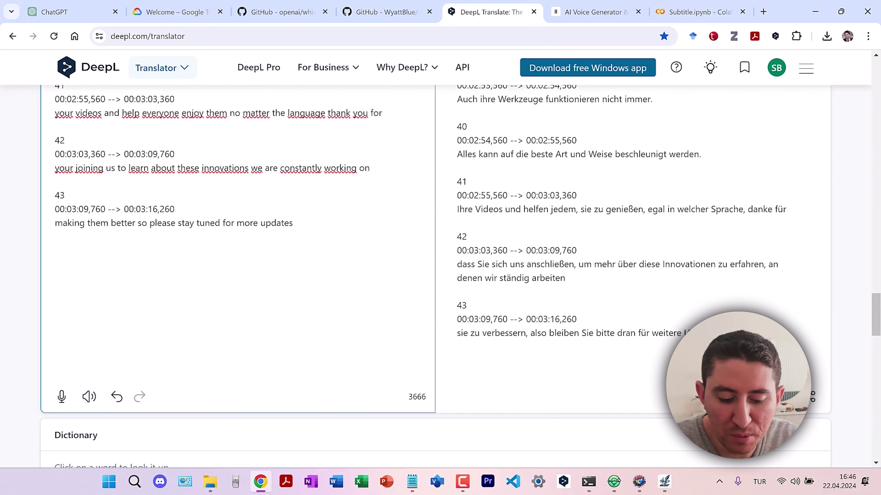
{"action": "left_click", "coordinate": [812, 397]}
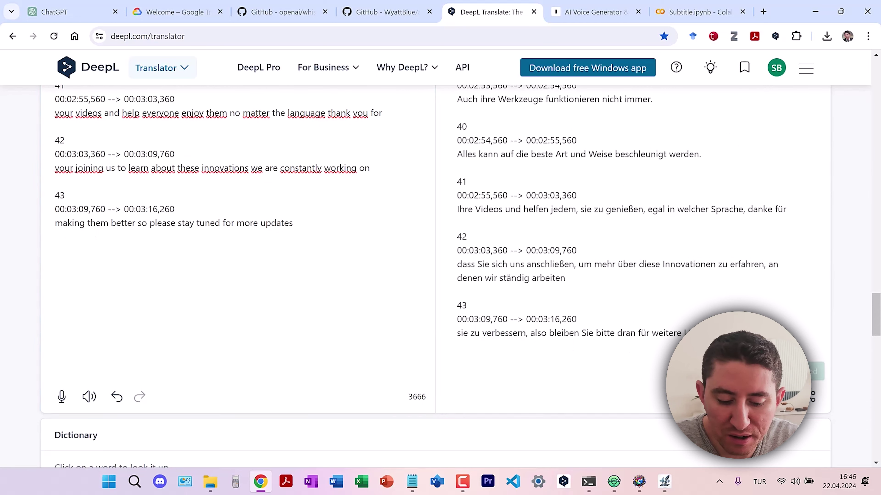
{"action": "right_click", "coordinate": [413, 480]}
{"action": "left_click", "coordinate": [380, 417]}
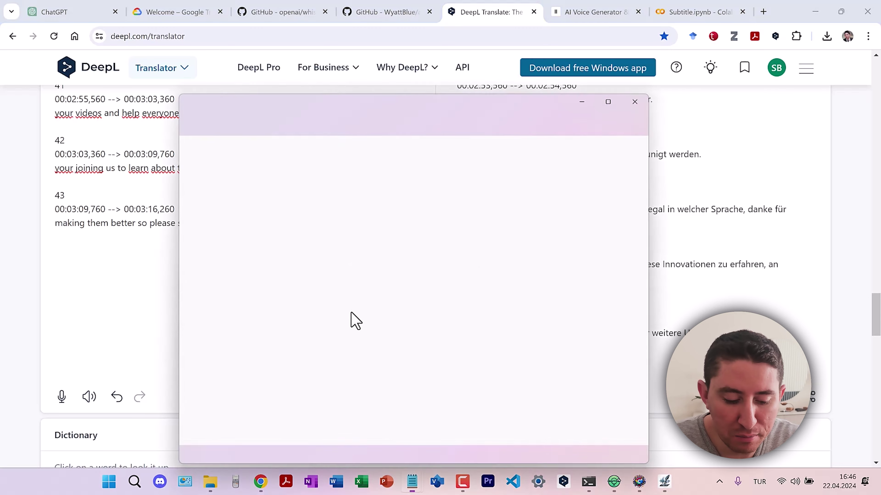
{"action": "key", "text": "ctrl+v"}
{"action": "scroll", "coordinate": [391, 230], "scroll_direction": "up", "scroll_amount": 20}
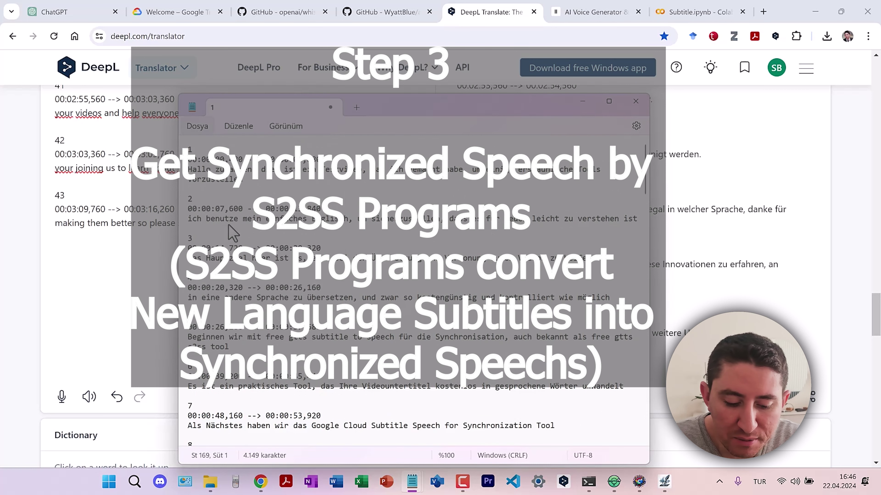
Save the German subtitle text as Trial Video German.srt in the DESKTOP PC folder on the desktop, and close Notepad.
{"action": "key", "text": "ctrl+s"}
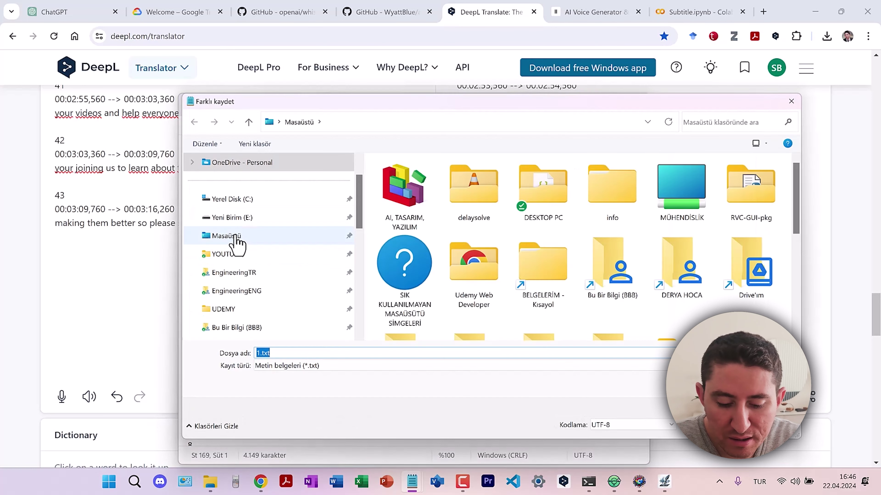
{"action": "left_click", "coordinate": [261, 353]}
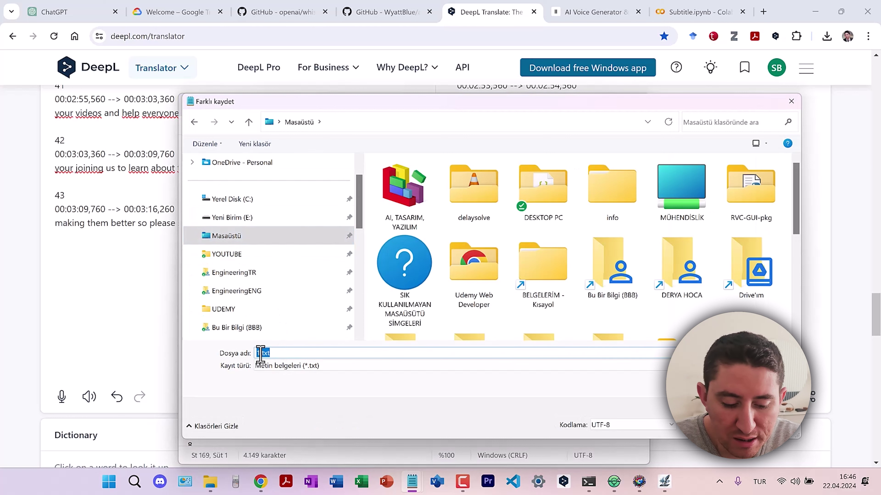
{"action": "left_click", "coordinate": [552, 198]}
{"action": "double_click", "coordinate": [552, 198]}
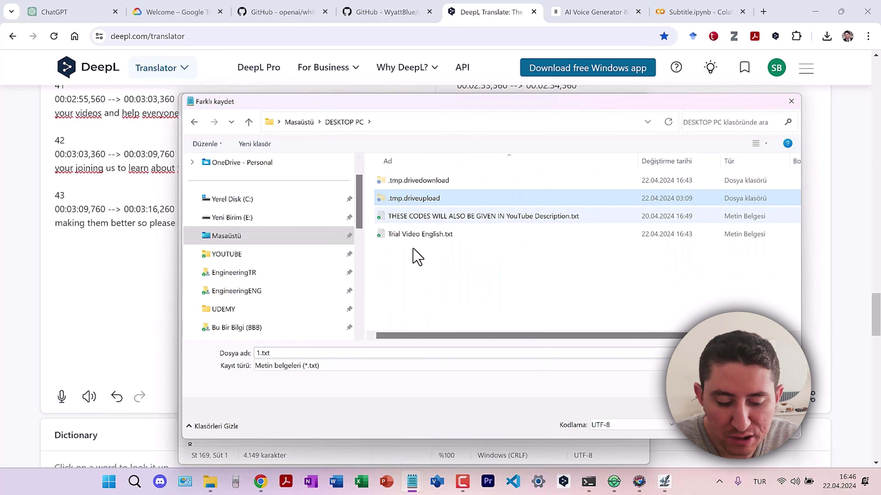
{"action": "left_click", "coordinate": [276, 353]}
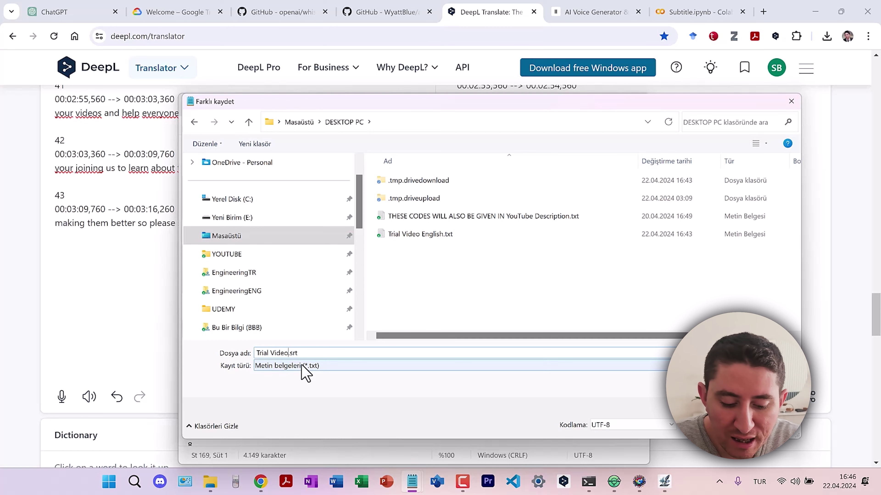
{"action": "left_click", "coordinate": [708, 425]}
{"action": "left_click", "coordinate": [636, 100]}
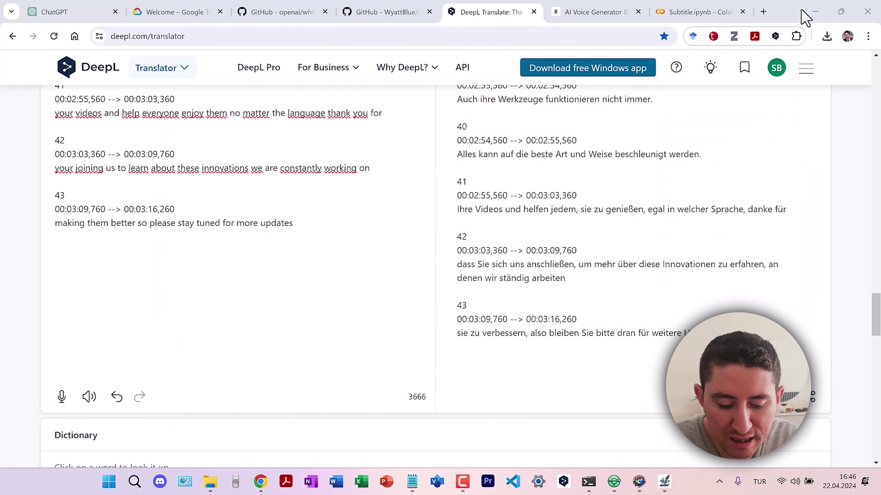
Minimize the open windows, switch to the Free gTTS S2SS program and set the speech language to German - de.
{"action": "left_click", "coordinate": [815, 11]}
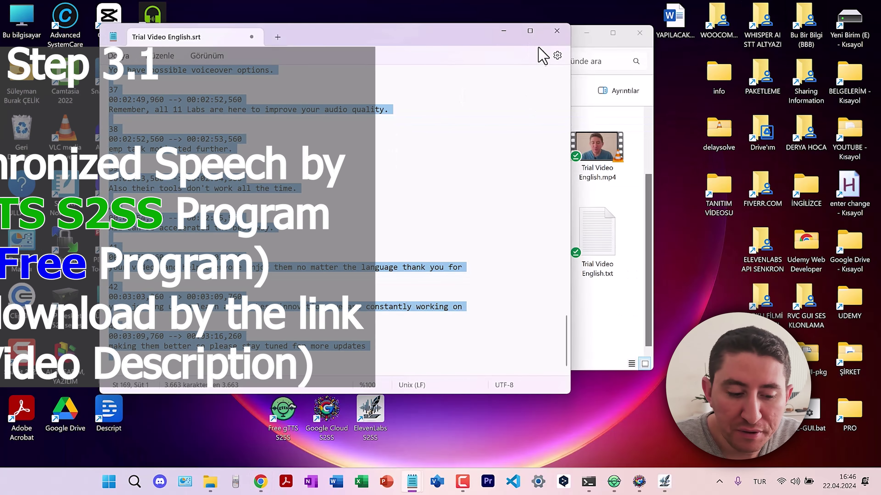
{"action": "left_click", "coordinate": [503, 31]}
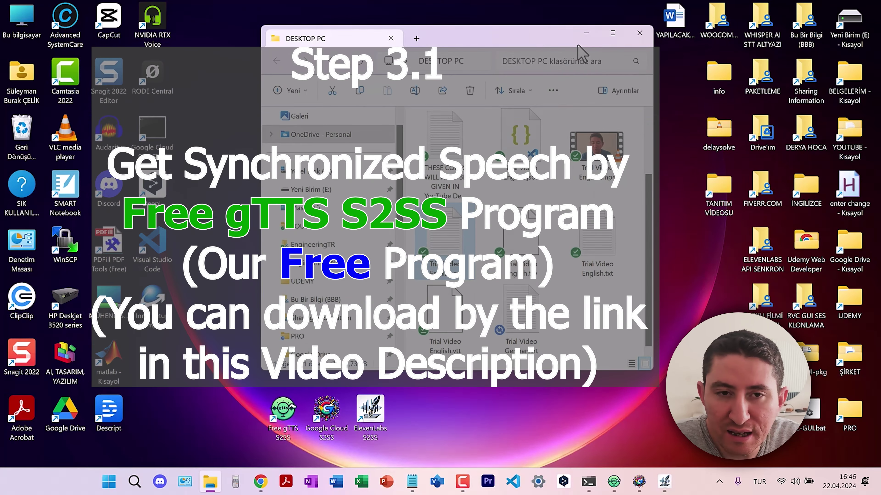
{"action": "left_click", "coordinate": [586, 33]}
{"action": "left_click", "coordinate": [614, 482]}
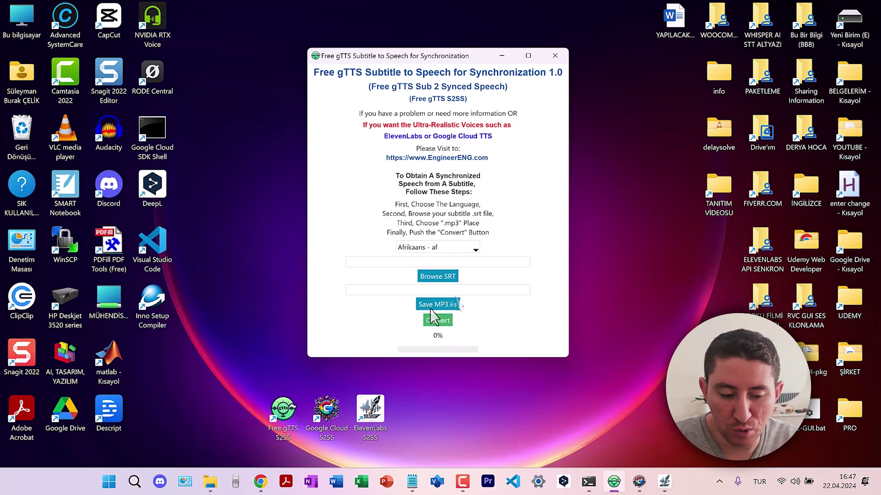
{"action": "left_click", "coordinate": [476, 248]}
{"action": "scroll", "coordinate": [477, 265], "scroll_direction": "down", "scroll_amount": 2}
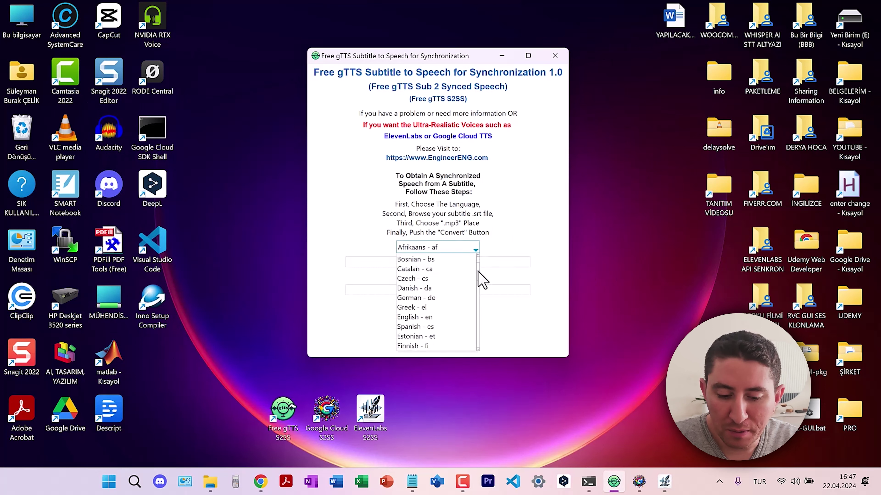
{"action": "left_click", "coordinate": [448, 287]}
Load Trial Video German.srt from the DESKTOP PC folder on the desktop as the subtitle to convert.
{"action": "left_click", "coordinate": [442, 275]}
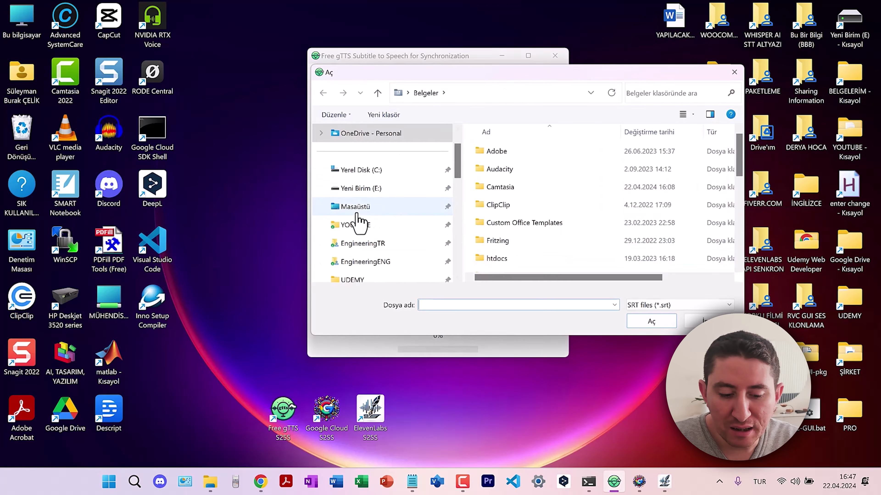
{"action": "left_click", "coordinate": [381, 205]}
{"action": "scroll", "coordinate": [599, 220], "scroll_direction": "down", "scroll_amount": 3}
{"action": "double_click", "coordinate": [639, 229]}
{"action": "left_click", "coordinate": [705, 166]}
{"action": "left_click", "coordinate": [651, 321]}
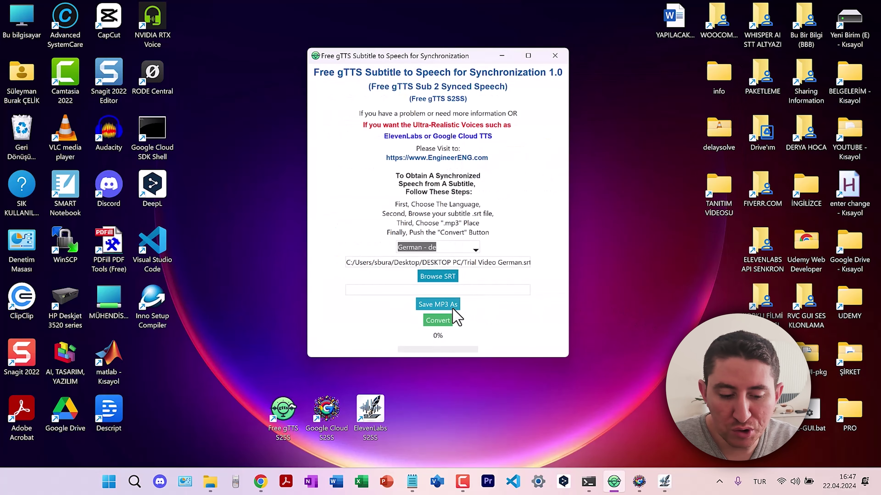
Set the MP3 output to "Free gTTS Trial Video German" on the desktop and start the conversion.
{"action": "left_click", "coordinate": [428, 93]}
{"action": "left_click", "coordinate": [407, 250]}
{"action": "type", "text": "Free gTTS Trial Video German"}
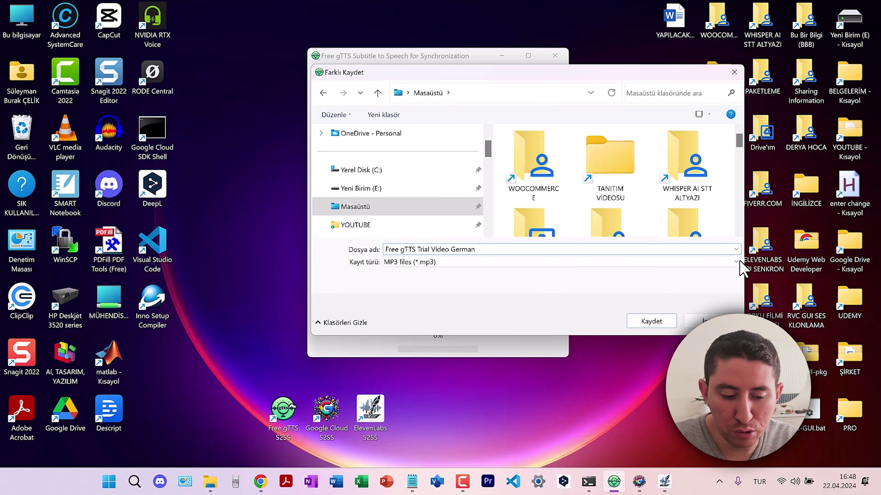
{"action": "left_click", "coordinate": [651, 321]}
{"action": "left_click", "coordinate": [442, 329]}
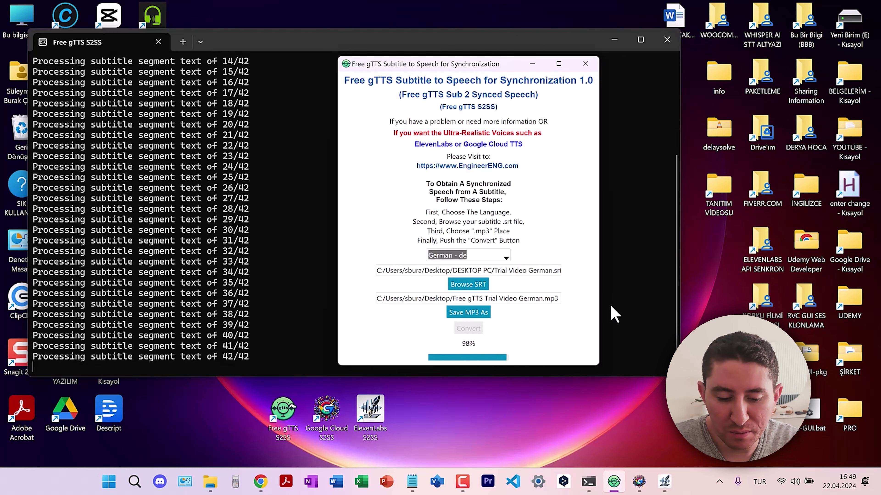
Dismiss the conversion completion message and minimize all open windows to return to the desktop.
{"action": "left_click", "coordinate": [467, 277]}
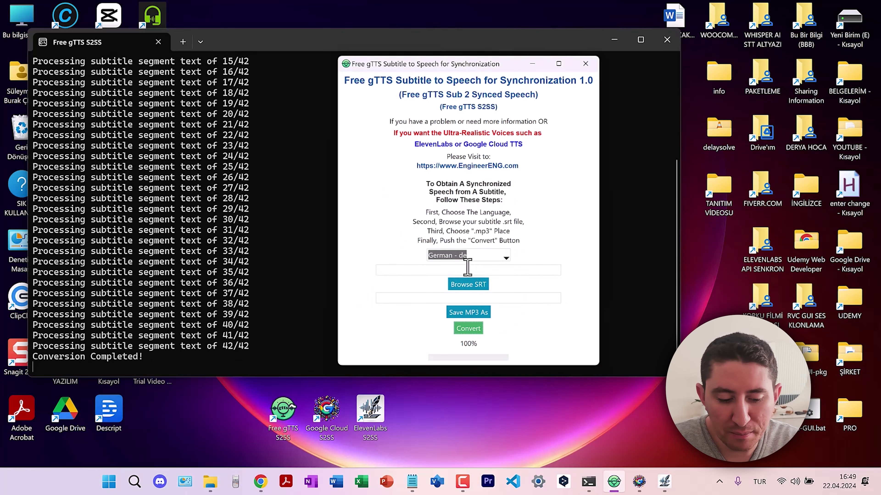
{"action": "left_click", "coordinate": [612, 41]}
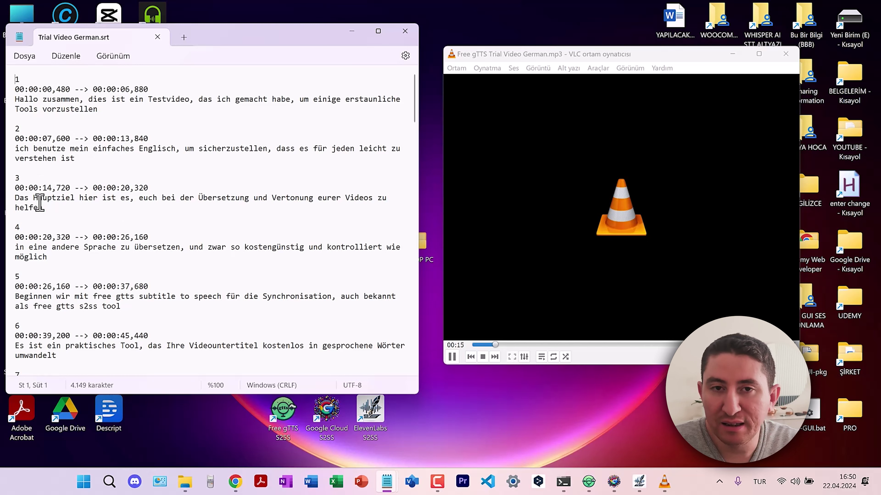
{"action": "key", "text": "super+d"}
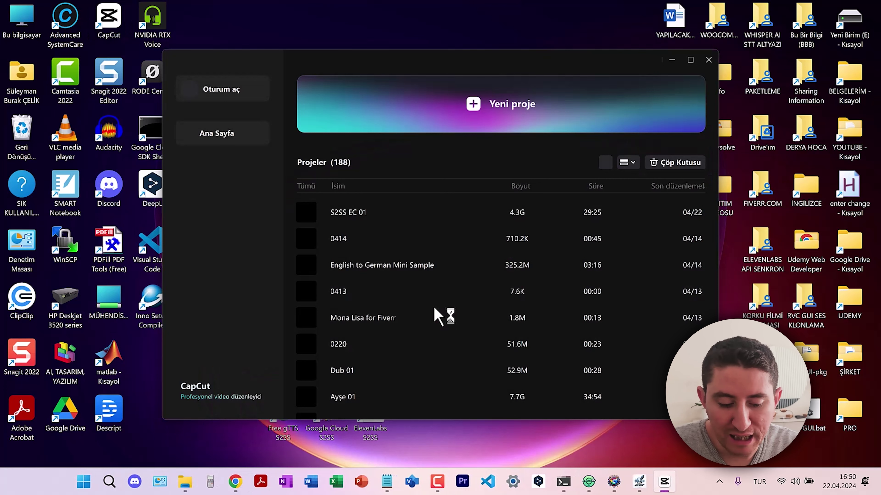
Create the CapCut project Free gTTS German and import Trial Video English.mp4 and Free gTTS Trial Video German.mp3.
{"action": "left_click", "coordinate": [509, 114]}
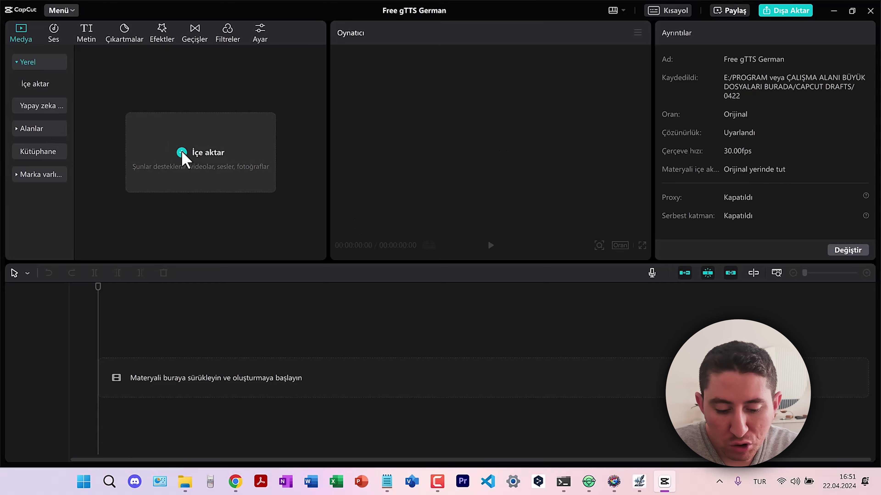
{"action": "left_click", "coordinate": [184, 154]}
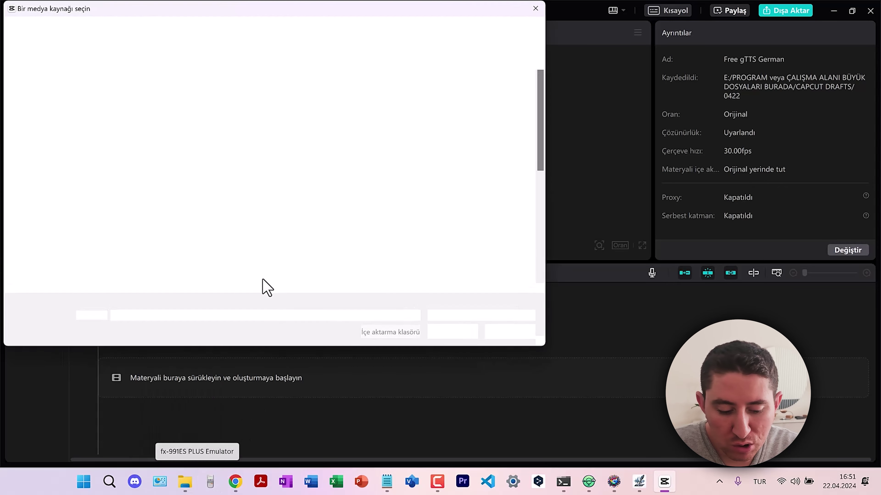
{"action": "double_click", "coordinate": [501, 222]}
{"action": "left_click", "coordinate": [384, 98]}
{"action": "left_click", "coordinate": [452, 332]}
{"action": "left_click", "coordinate": [107, 80]}
{"action": "left_click", "coordinate": [53, 146]}
{"action": "left_click", "coordinate": [190, 89]}
{"action": "left_click", "coordinate": [452, 332]}
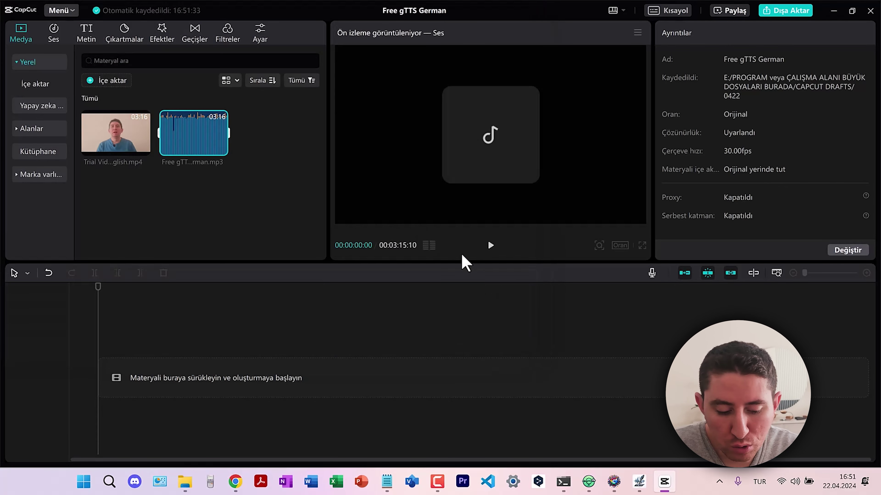
Add the English video and the German MP3 to the timeline, and extract the video's audio to its own track.
{"action": "left_click", "coordinate": [142, 148]}
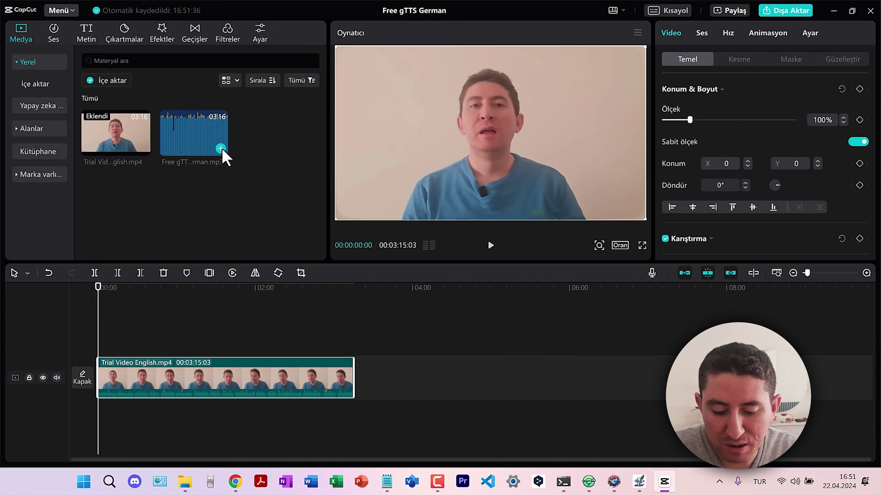
{"action": "left_click", "coordinate": [221, 149]}
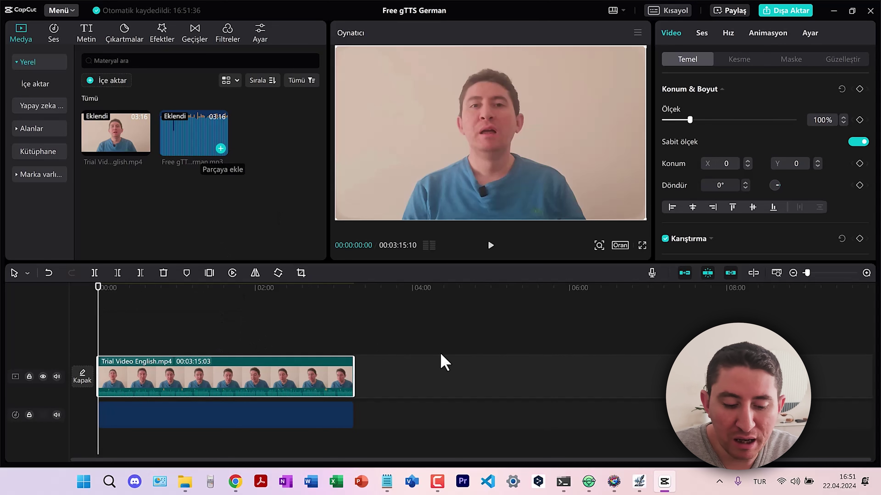
{"action": "right_click", "coordinate": [157, 378]}
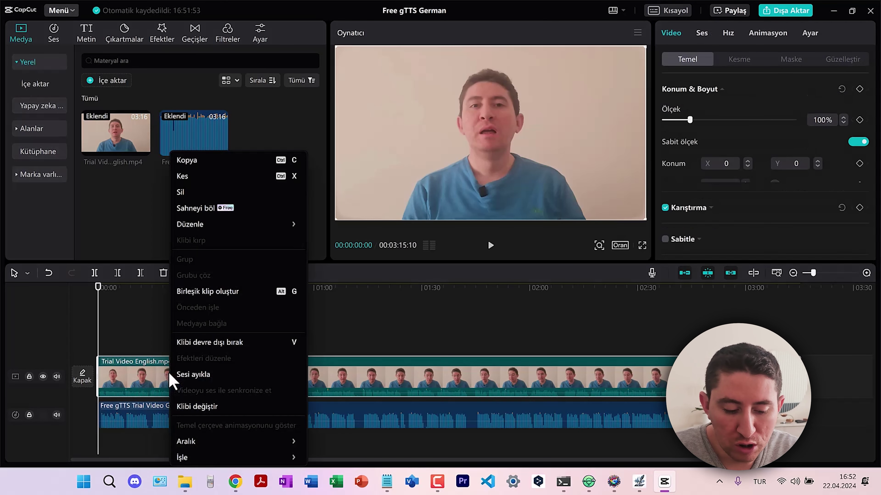
{"action": "left_click", "coordinate": [203, 376]}
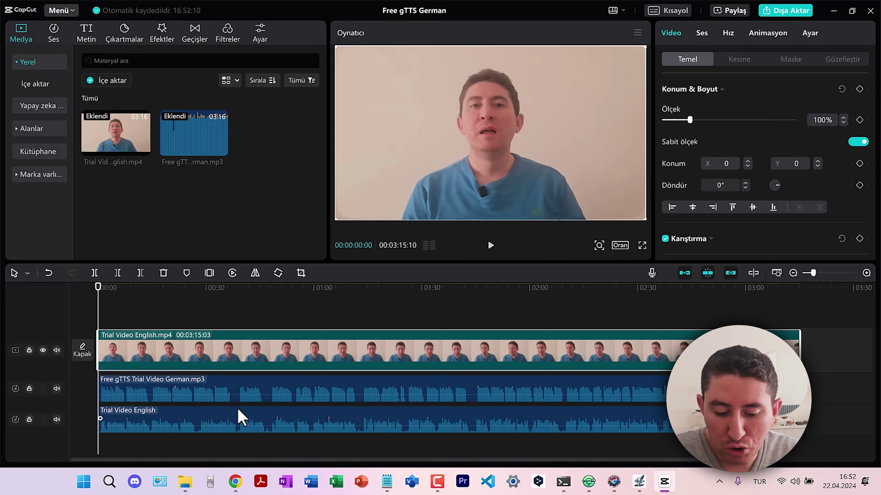
Preview both voices together, mute the extracted English audio track, and play the video with only the German speech.
{"action": "left_click", "coordinate": [490, 245]}
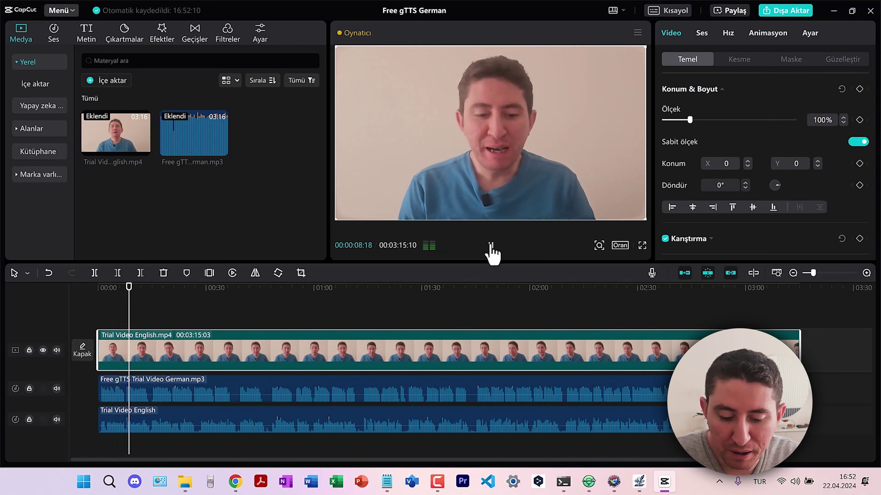
{"action": "left_click", "coordinate": [491, 246]}
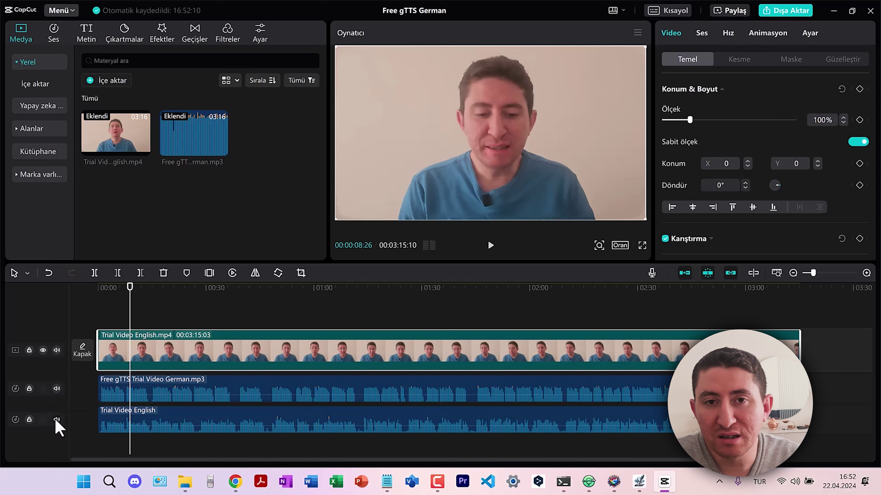
{"action": "left_click", "coordinate": [56, 419]}
{"action": "left_click", "coordinate": [490, 245]}
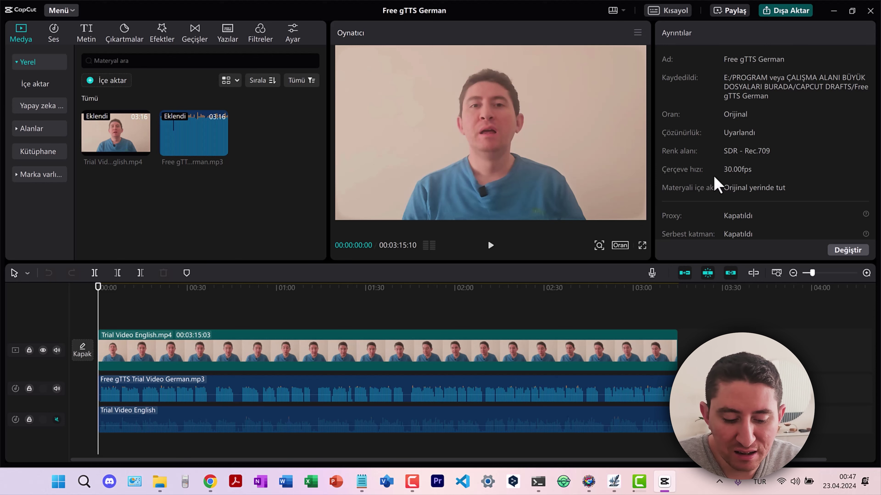
Export the project to the desktop as Free gTTS German.mp4, and play the exported video in VLC.
{"action": "key", "text": "ctrl+e"}
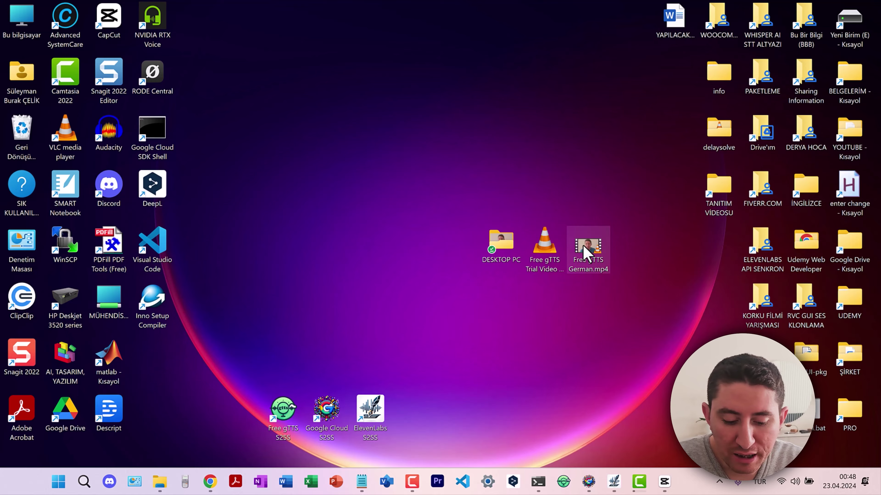
{"action": "double_click", "coordinate": [583, 245]}
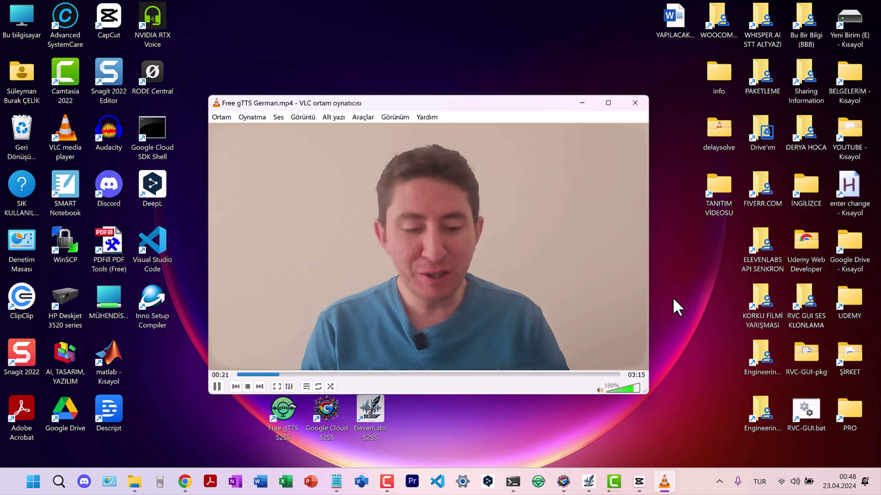
{"action": "left_click", "coordinate": [636, 104]}
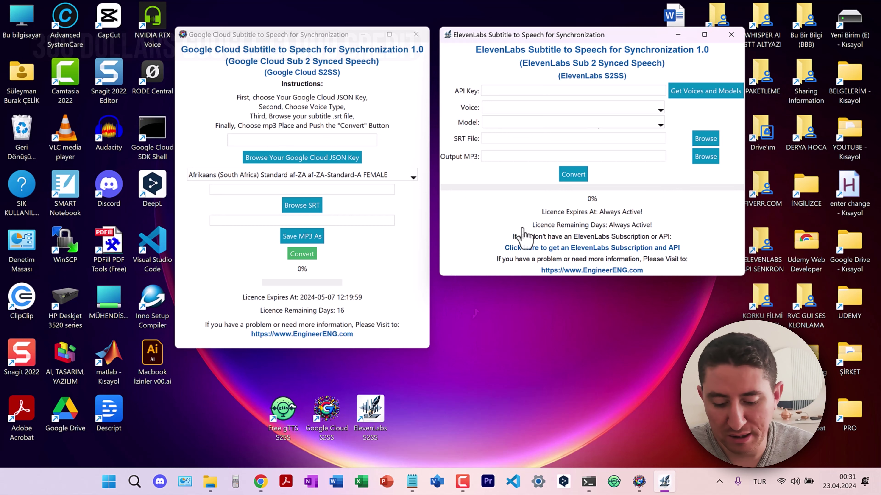
Minimize the ElevenLabs S2SS window, switch to Chrome and open the Google Cloud API Library through APIs & Services in a new tab.
{"action": "left_click", "coordinate": [679, 34]}
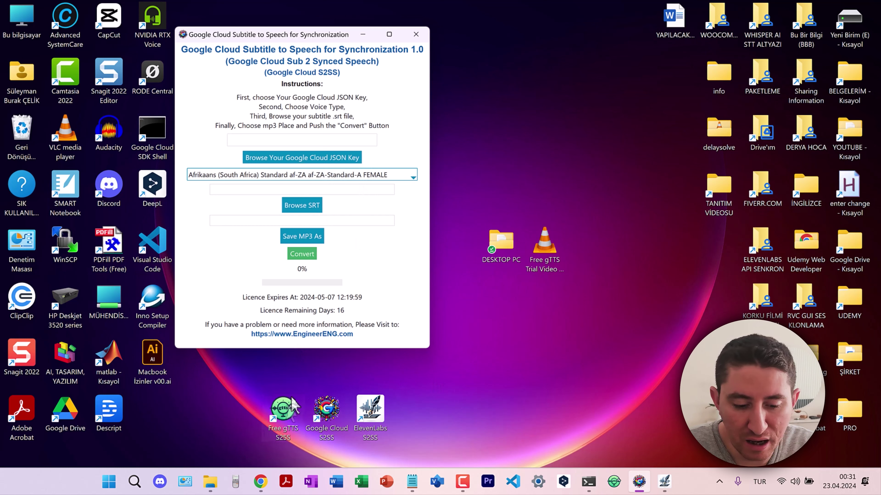
{"action": "left_click", "coordinate": [260, 481]}
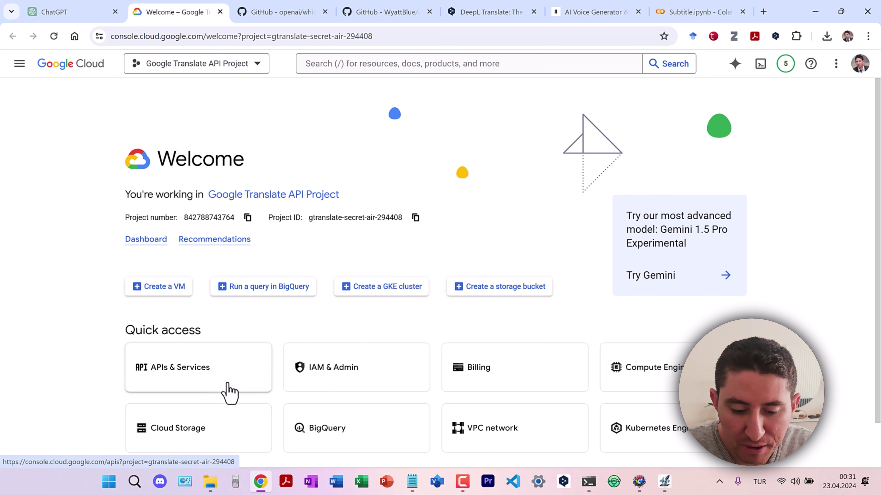
{"action": "left_click", "coordinate": [229, 392], "text": "ctrl"}
{"action": "left_click", "coordinate": [265, 14]}
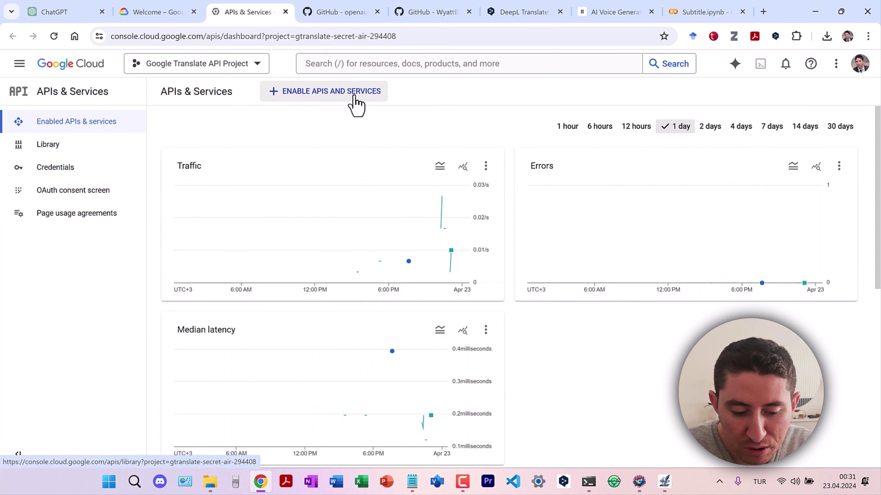
{"action": "left_click", "coordinate": [354, 101]}
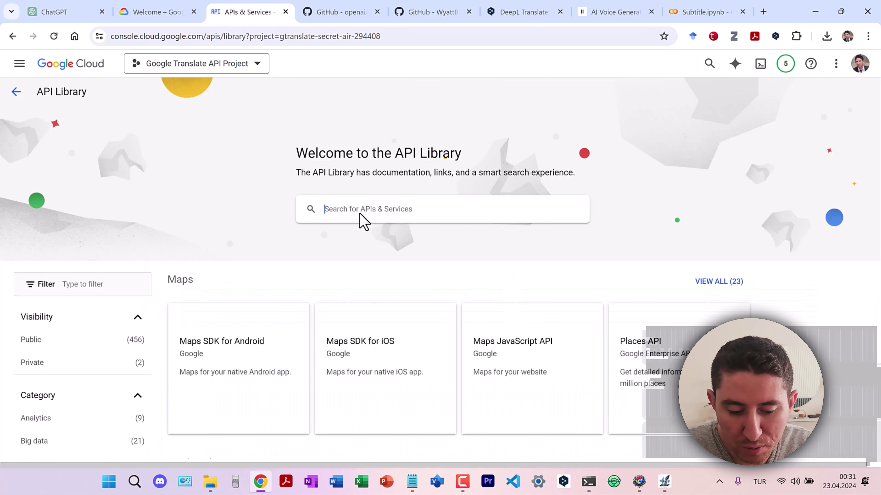
Search the API Library for "text to speech" and enable the Cloud Text-to-Speech API for the project.
{"action": "left_click_drag", "start_coordinate": [461, 154], "coordinate": [299, 153]}
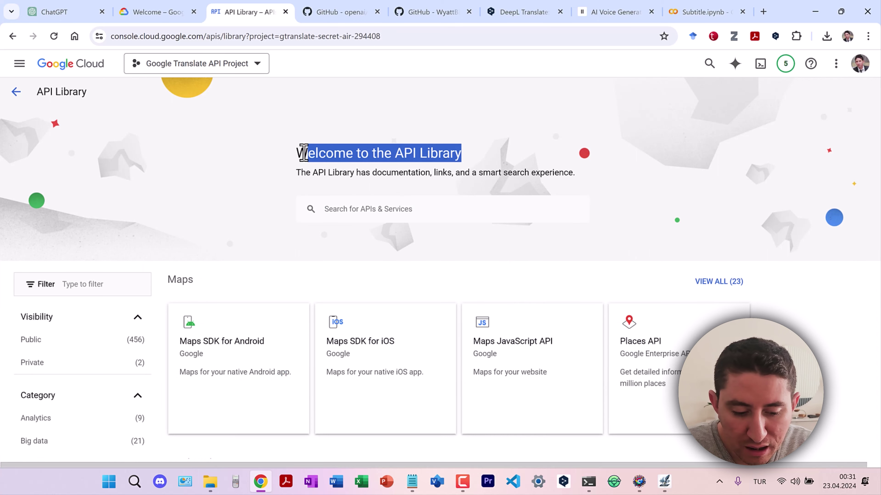
{"action": "left_click", "coordinate": [347, 215]}
{"action": "type", "text": "text to"}
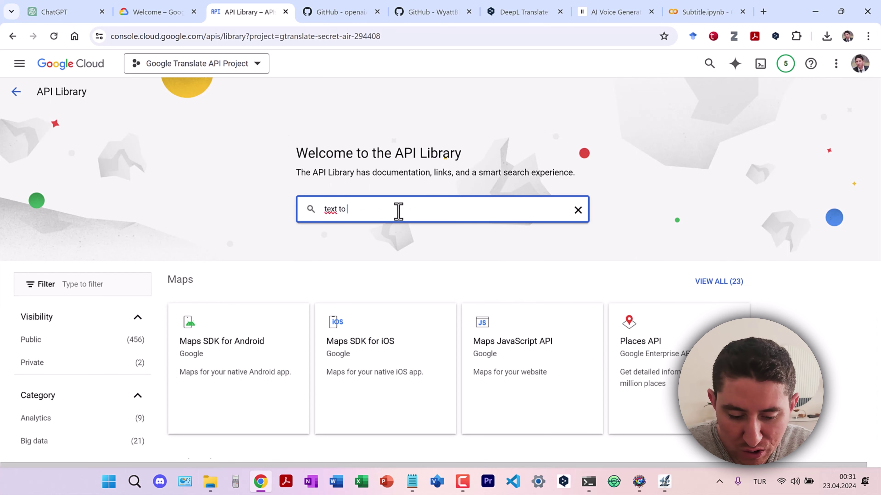
{"action": "type", "text": " speech"}
{"action": "key", "text": "Return"}
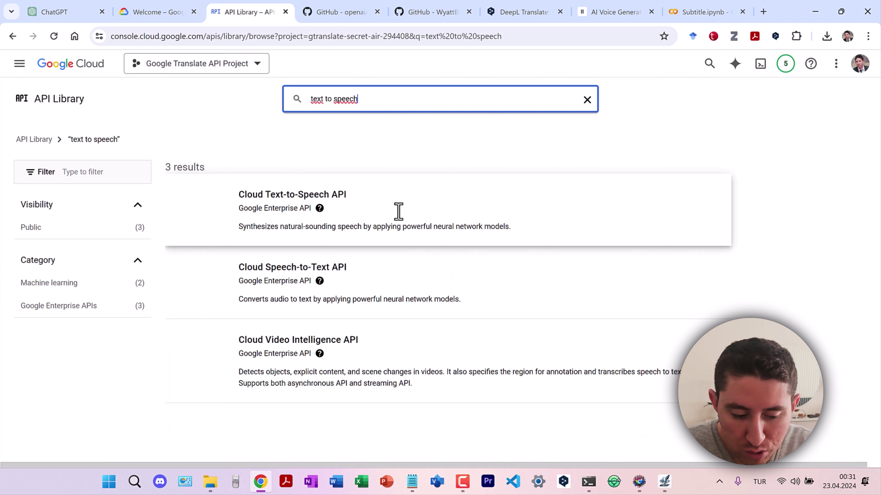
{"action": "left_click", "coordinate": [335, 200]}
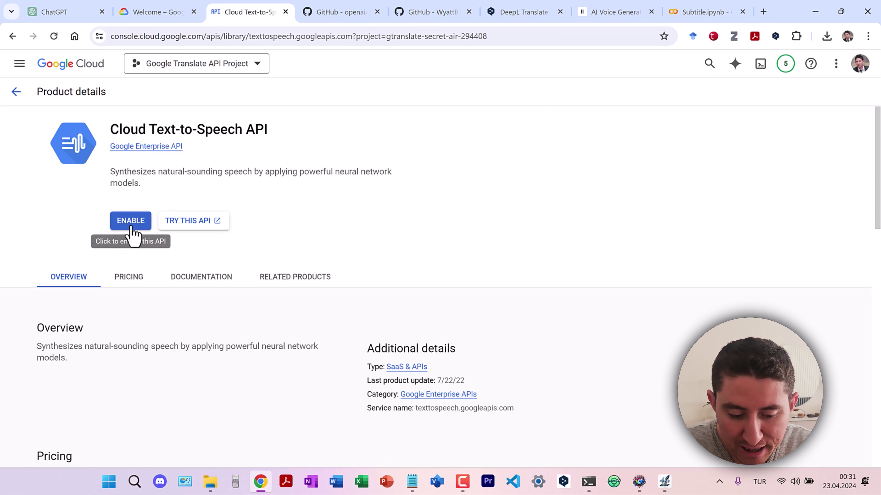
{"action": "left_click", "coordinate": [130, 221]}
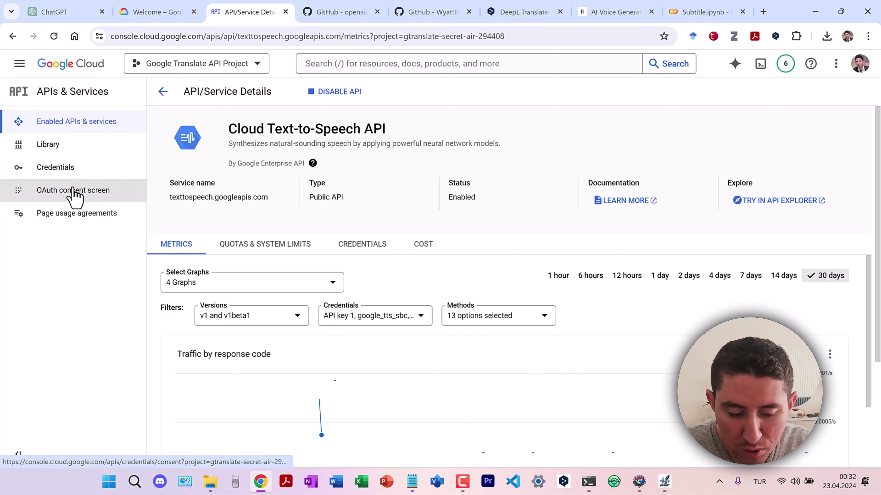
Create a service account credential named s2ss with the automatically suggested account ID.
{"action": "left_click", "coordinate": [78, 174]}
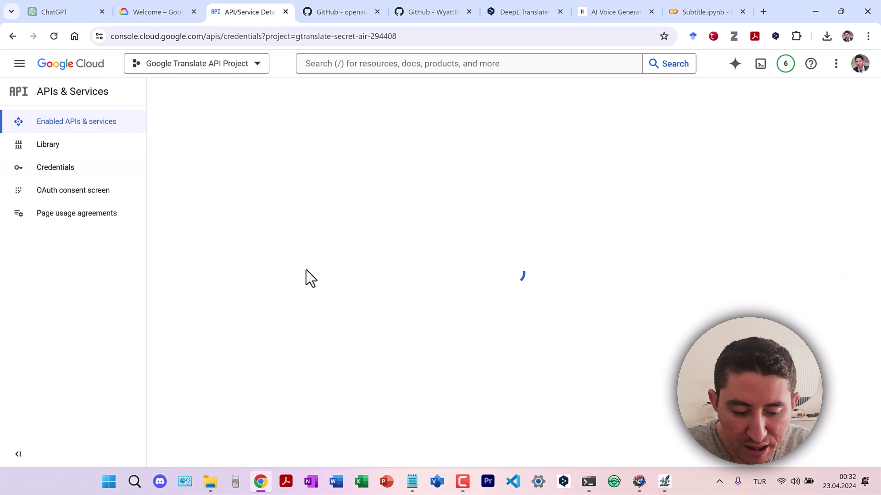
{"action": "left_click", "coordinate": [288, 93]}
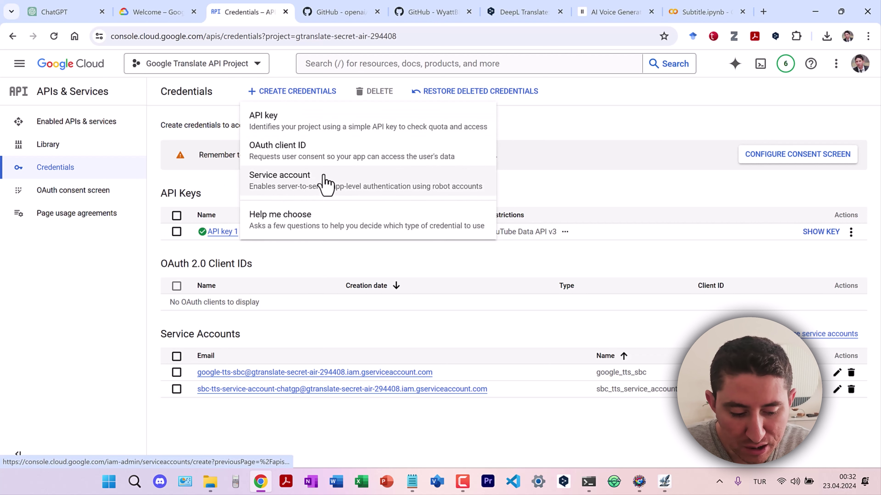
{"action": "left_click", "coordinate": [320, 184]}
{"action": "left_click", "coordinate": [206, 155]}
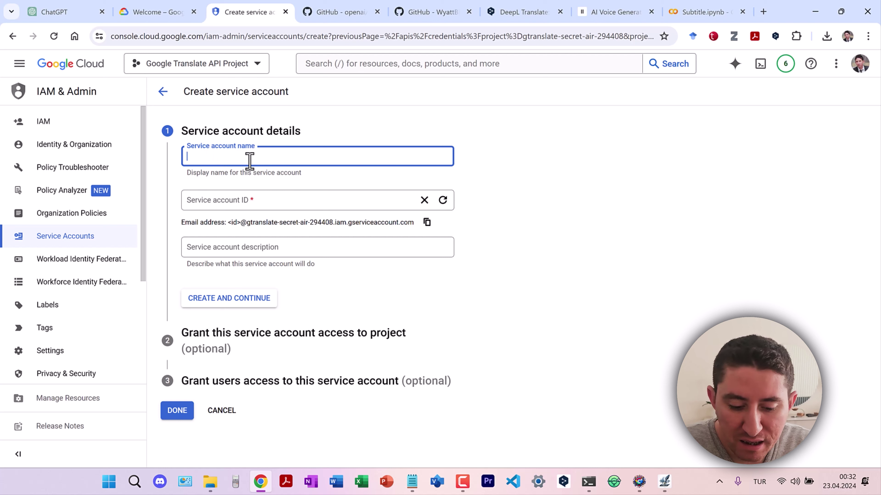
{"action": "type", "text": "s2ss"}
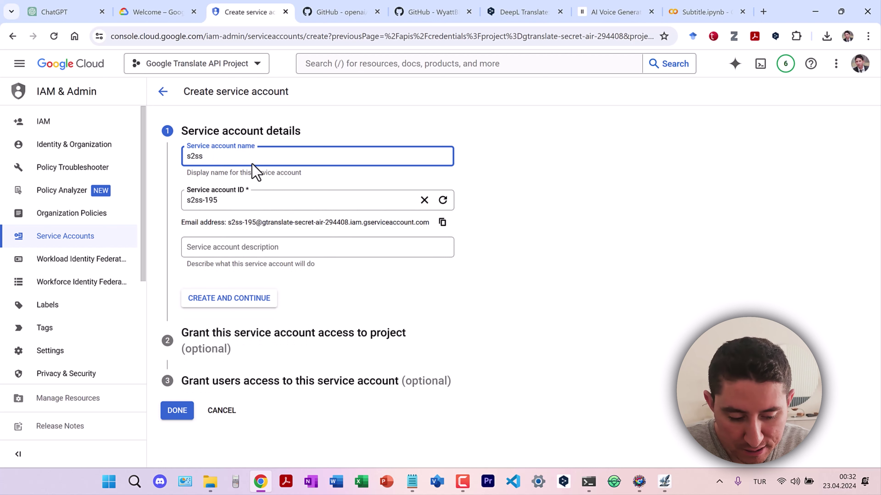
{"action": "triple_click", "coordinate": [231, 201]}
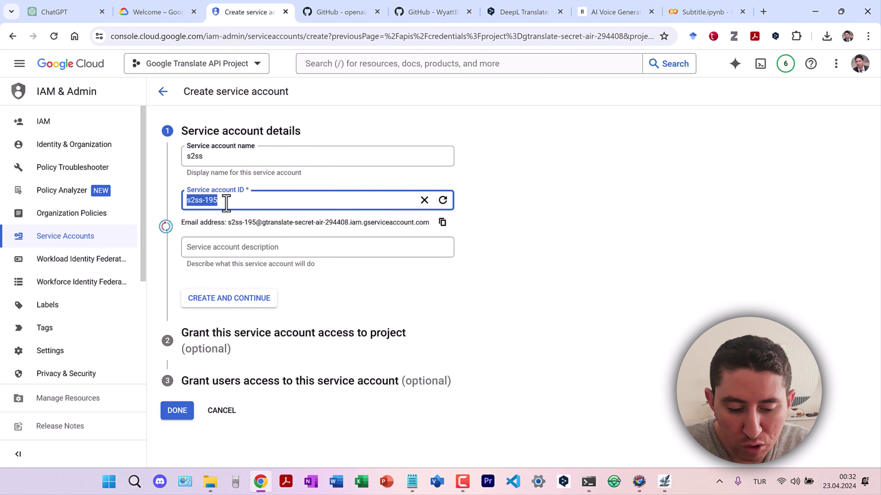
{"action": "left_click", "coordinate": [495, 217]}
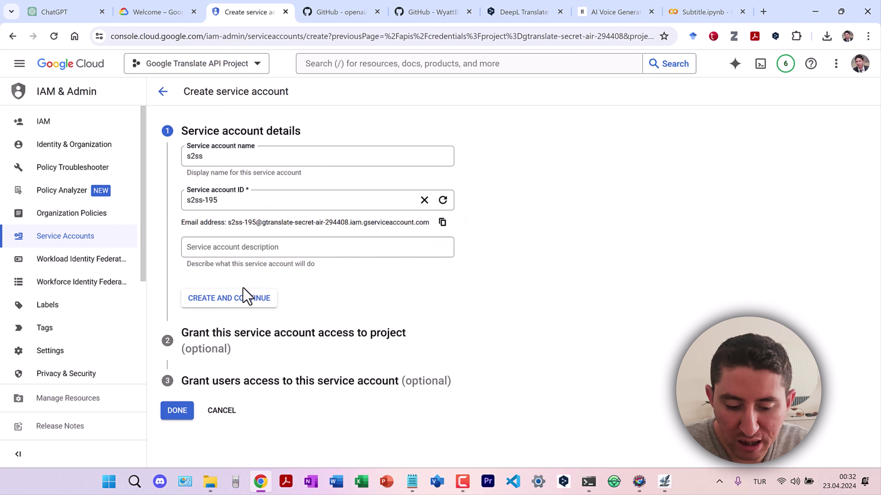
{"action": "left_click", "coordinate": [239, 302]}
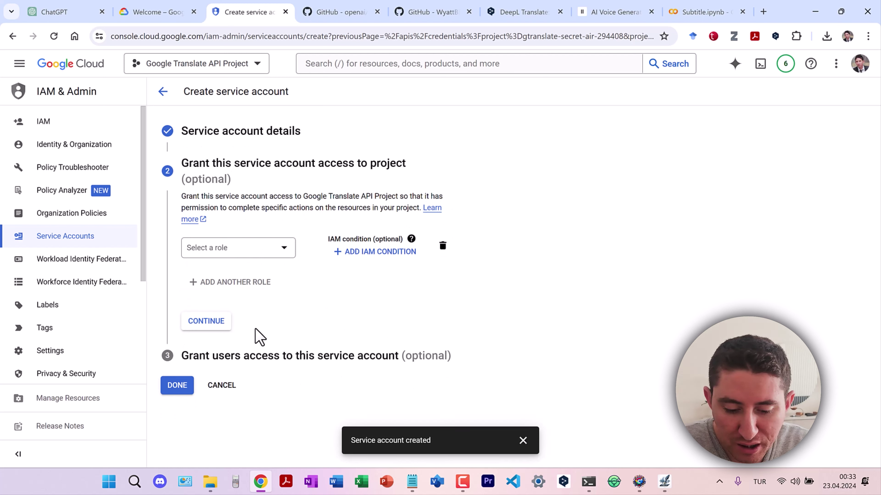
Finish the service account setup without granting any optional roles or user access, and dismiss the creation notice.
{"action": "left_click", "coordinate": [207, 323]}
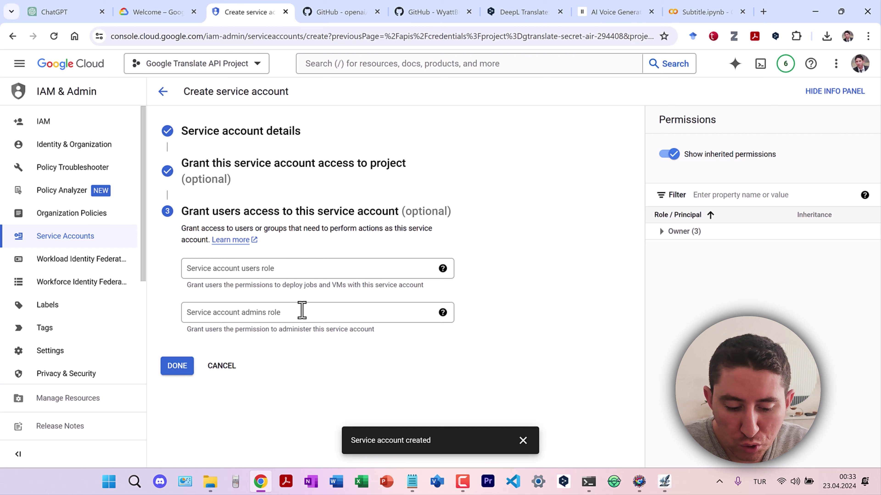
{"action": "left_click", "coordinate": [183, 375]}
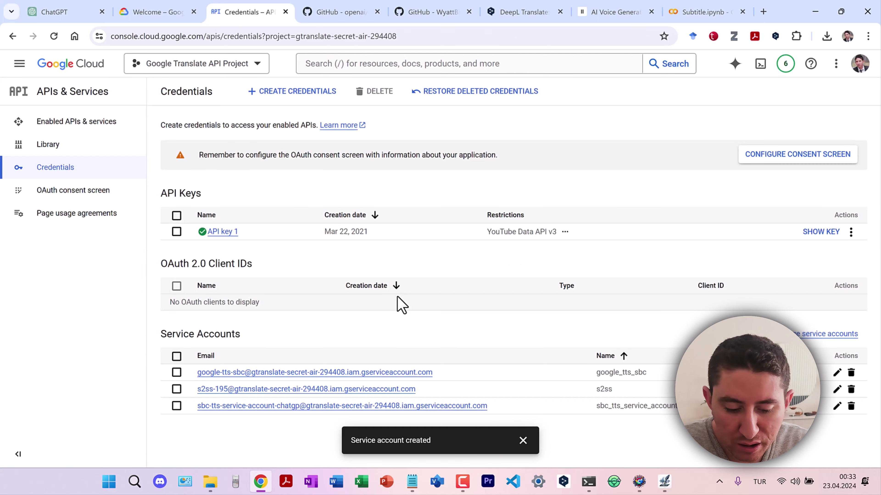
{"action": "left_click_drag", "start_coordinate": [353, 443], "coordinate": [458, 452]}
{"action": "left_click", "coordinate": [523, 440]}
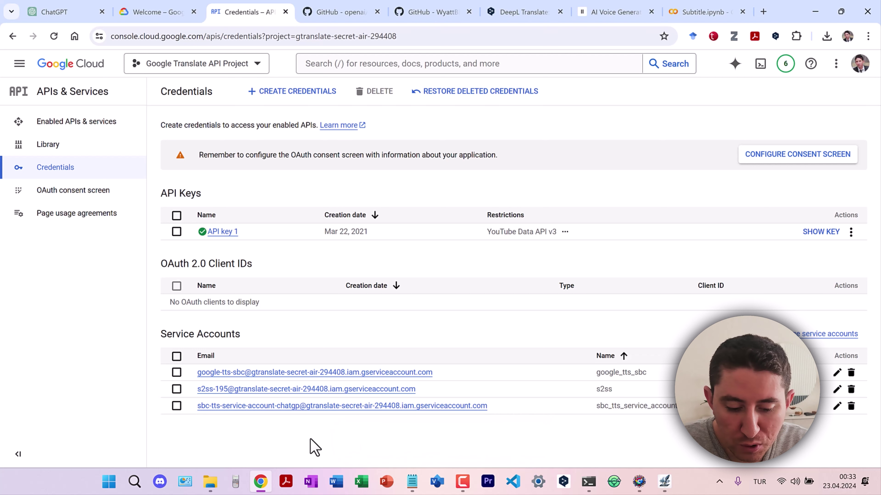
Create a new private key in JSON format for the s2ss service account.
{"action": "left_click", "coordinate": [224, 389]}
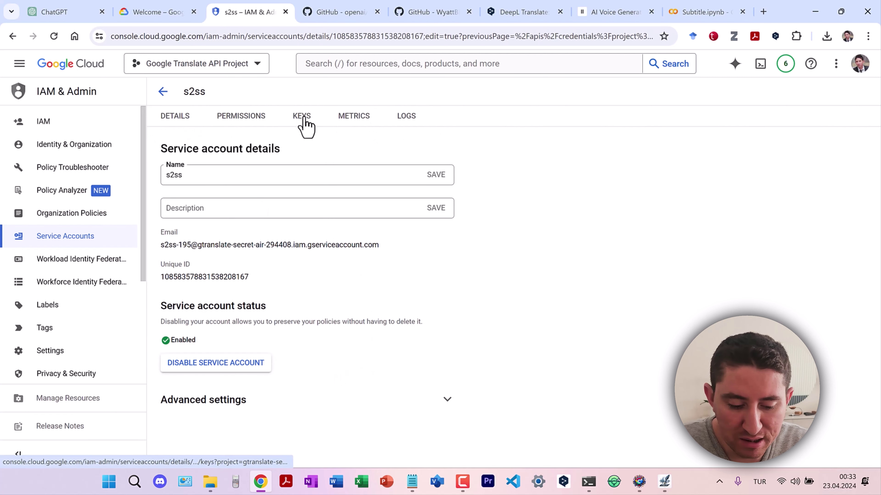
{"action": "left_click", "coordinate": [304, 118]}
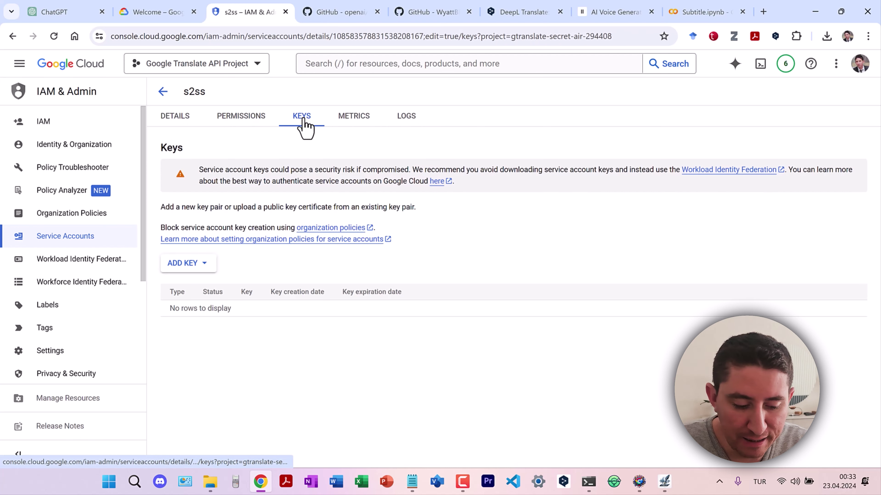
{"action": "left_click", "coordinate": [207, 265]}
{"action": "left_click", "coordinate": [206, 290]}
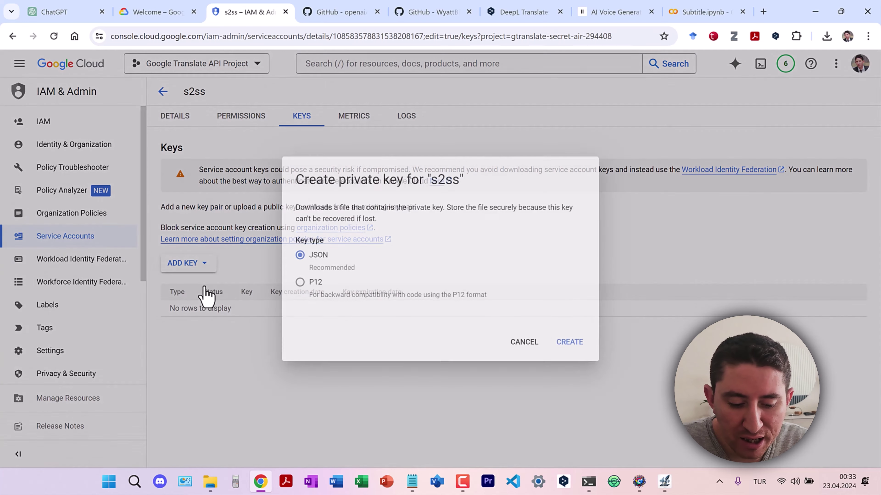
{"action": "left_click_drag", "start_coordinate": [326, 255], "coordinate": [298, 257]}
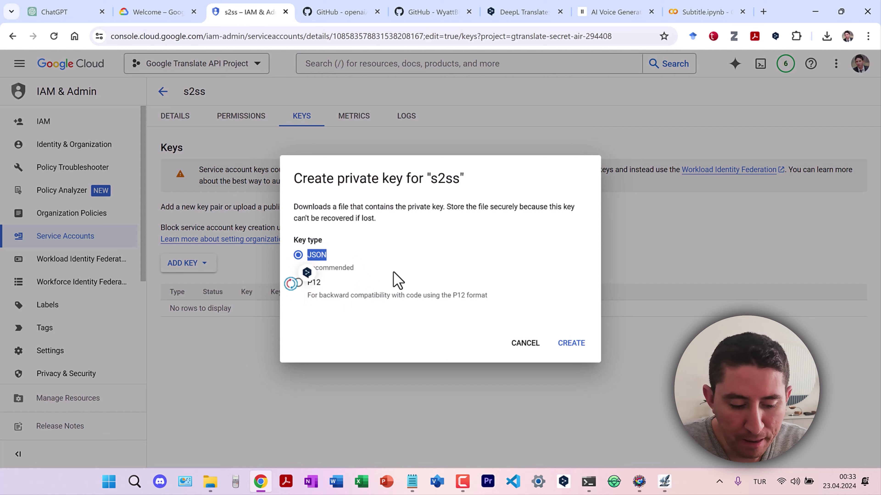
{"action": "left_click_drag", "start_coordinate": [356, 273], "coordinate": [301, 268]}
{"action": "left_click", "coordinate": [357, 265]}
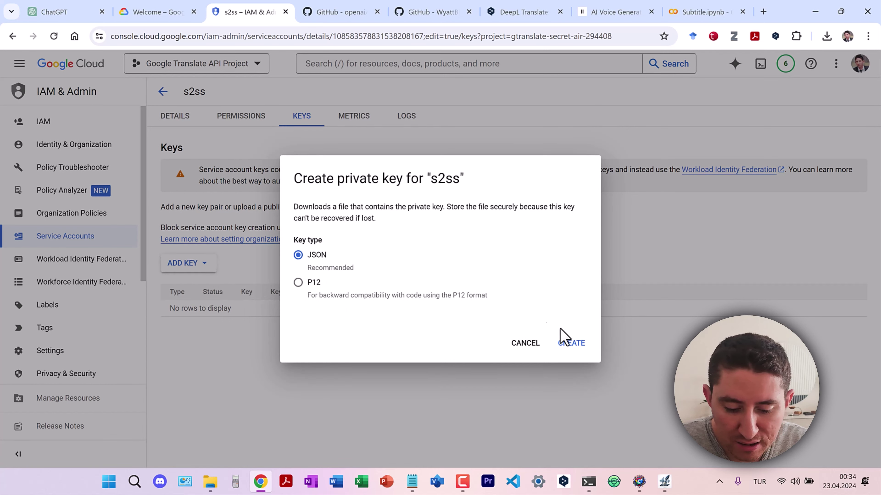
{"action": "left_click", "coordinate": [570, 345]}
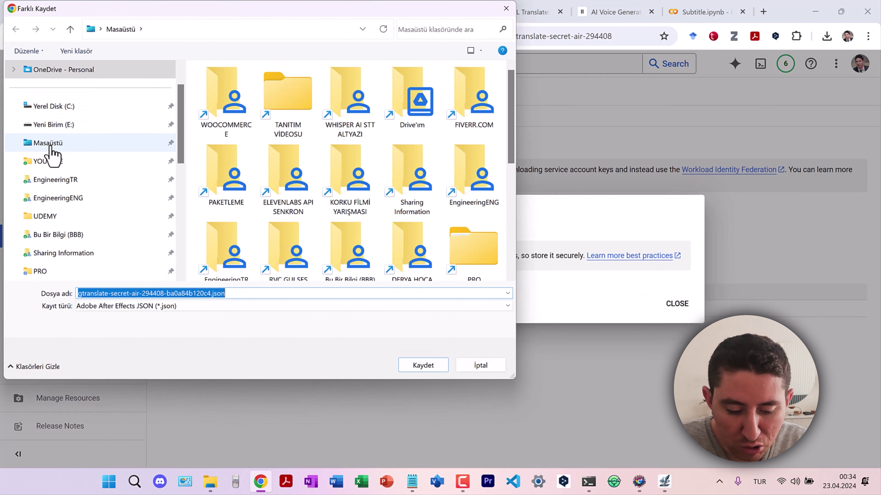
Save the private key file to the desktop, dismiss the saved-key notice and check the recent download history.
{"action": "left_click", "coordinate": [49, 149]}
{"action": "left_click", "coordinate": [424, 367]}
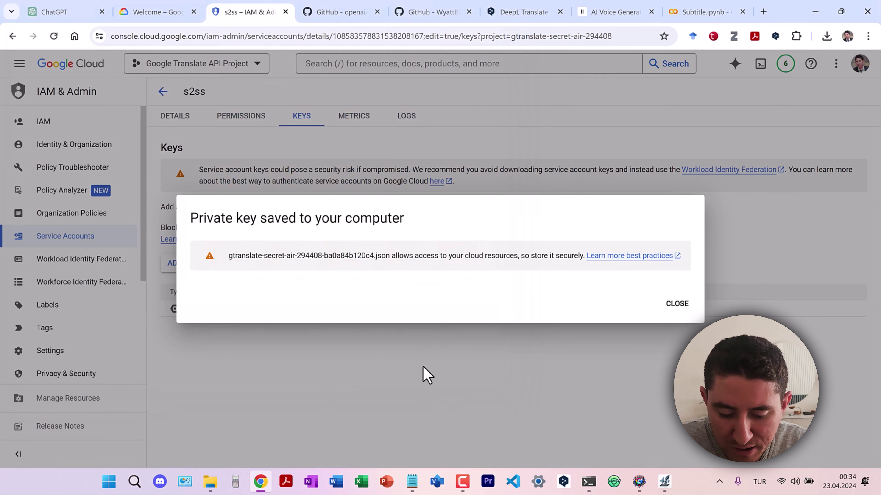
{"action": "left_click", "coordinate": [677, 304]}
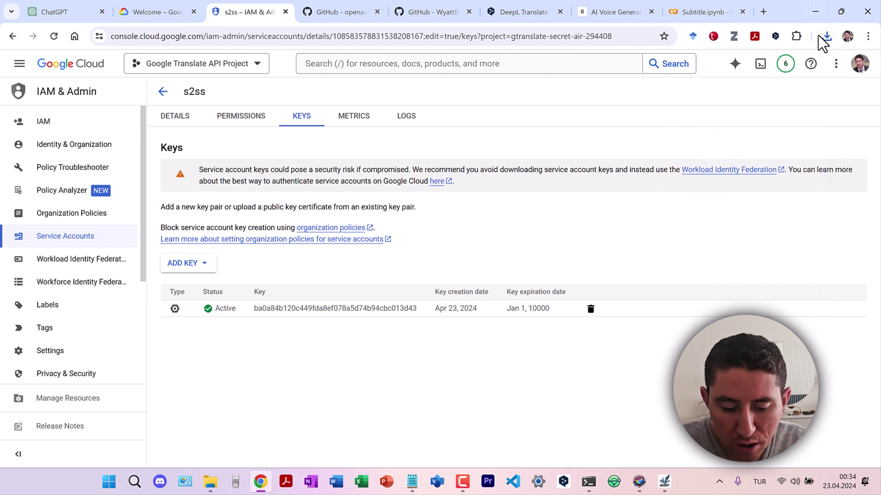
{"action": "left_click", "coordinate": [825, 36]}
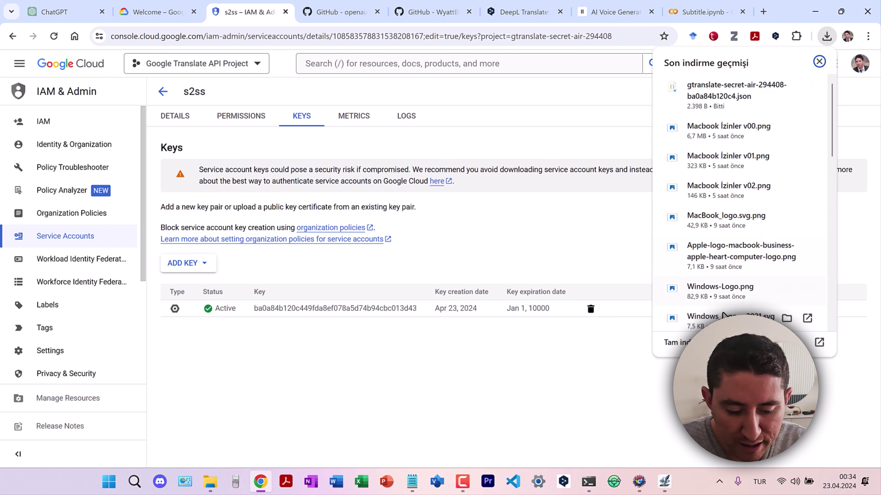
{"action": "left_click", "coordinate": [820, 63]}
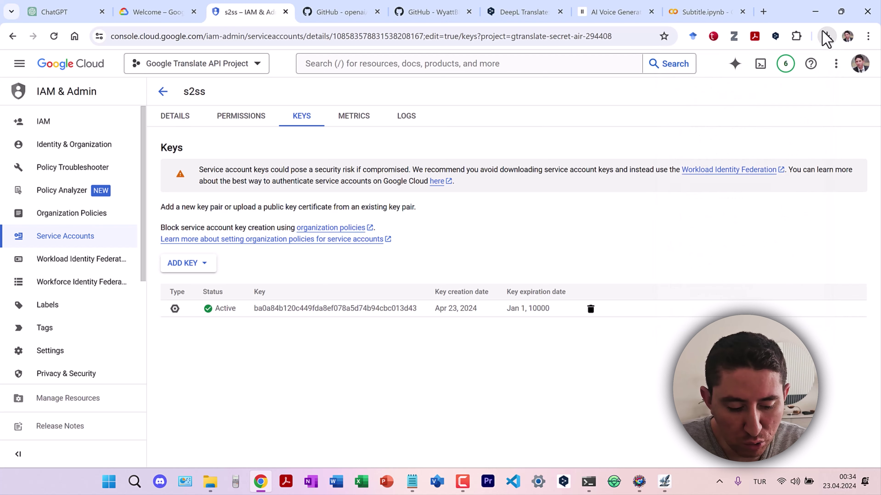
Minimize Chrome and load the downloaded JSON key file from the desktop into Google Cloud S2SS.
{"action": "left_click", "coordinate": [814, 12]}
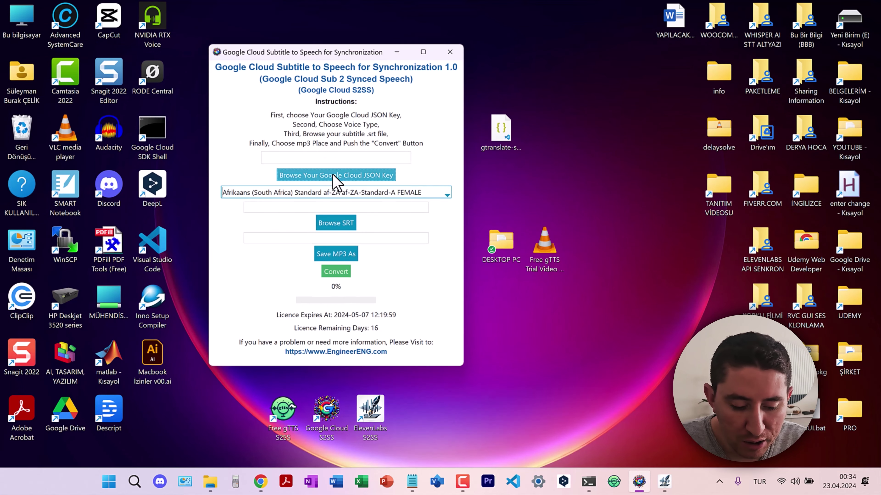
{"action": "left_click", "coordinate": [331, 177]}
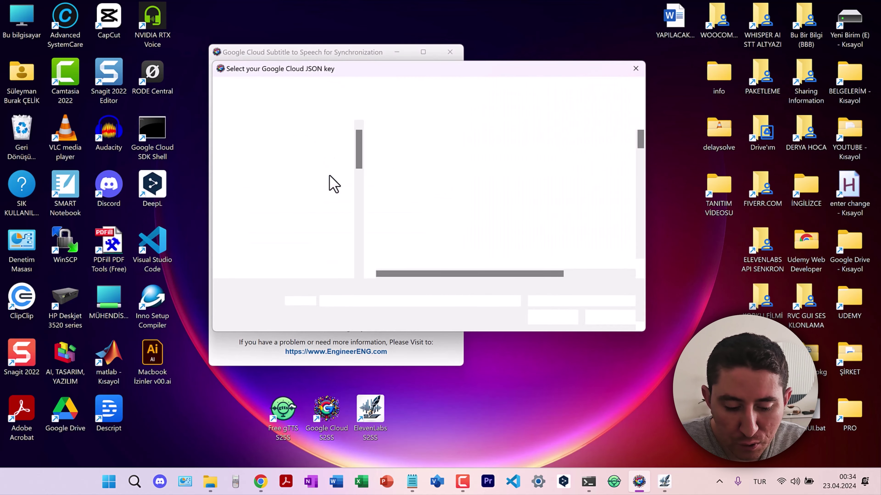
{"action": "left_click", "coordinate": [281, 204]}
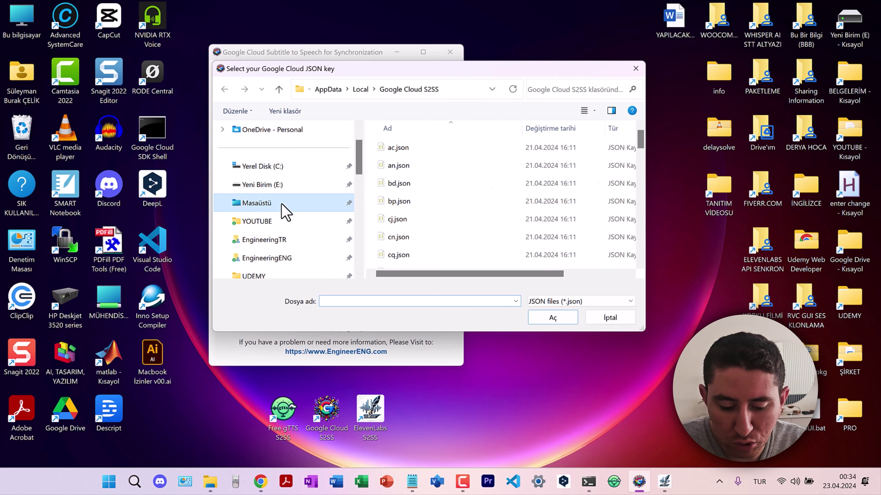
{"action": "left_click", "coordinate": [403, 182]}
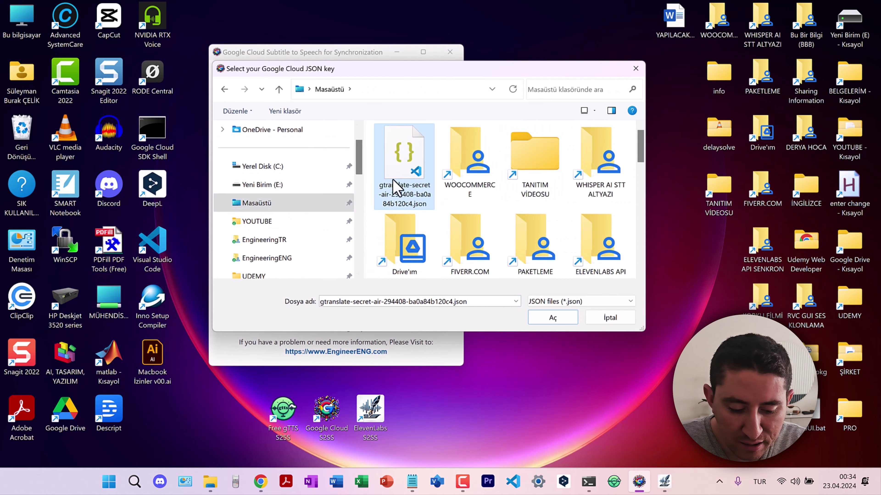
{"action": "left_click", "coordinate": [553, 319]}
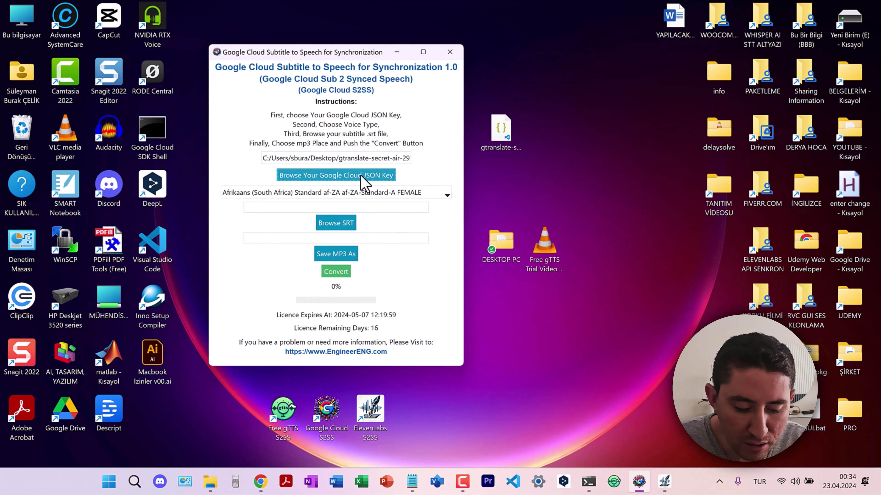
Set the voice type to German (Germany) Neural2 de-DE de-DE-Neural2-B MALE.
{"action": "left_click", "coordinate": [448, 195]}
{"action": "left_click_drag", "start_coordinate": [450, 230], "coordinate": [285, 250]}
{"action": "left_click", "coordinate": [288, 255]}
Load the subtitle file Trial Video German.srt from the DESKTOP PC folder.
{"action": "left_click", "coordinate": [352, 228]}
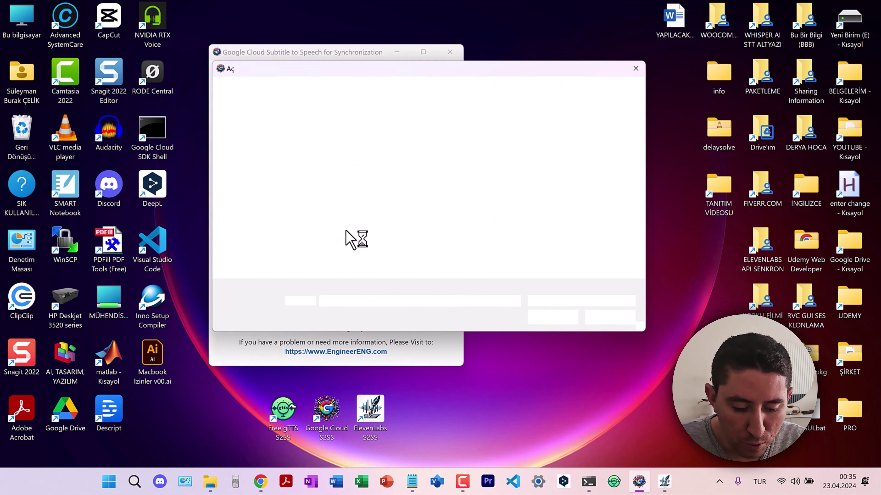
{"action": "scroll", "coordinate": [515, 209], "scroll_direction": "down", "scroll_amount": 6}
{"action": "double_click", "coordinate": [539, 219]}
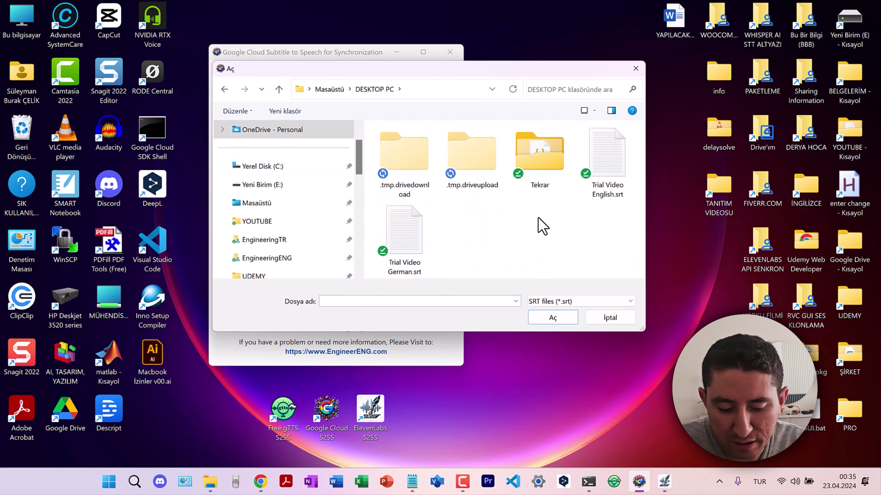
{"action": "left_click", "coordinate": [415, 257]}
{"action": "left_click", "coordinate": [555, 316]}
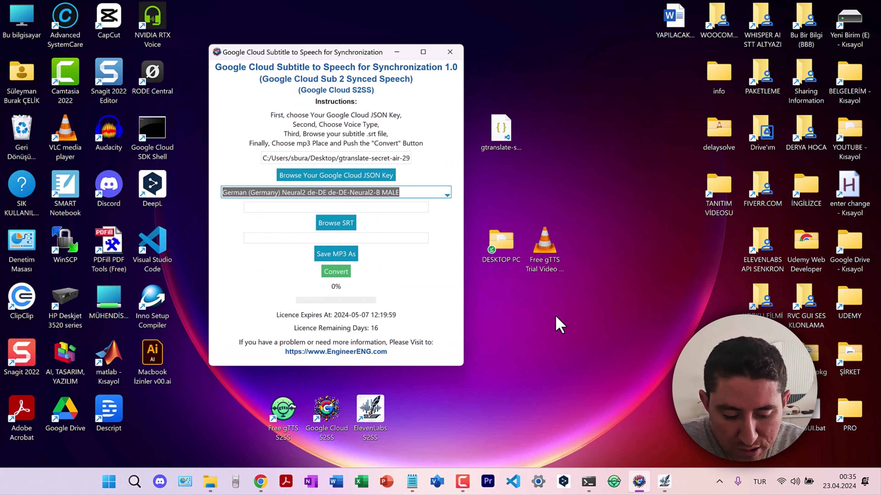
Set the MP3 output to a desktop file named Google Cloud German v01.
{"action": "left_click", "coordinate": [344, 258]}
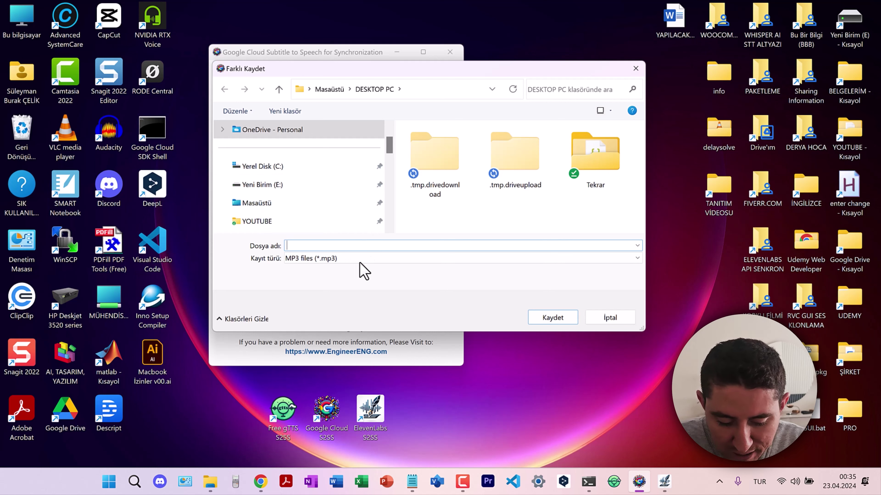
{"action": "left_click", "coordinate": [268, 207]}
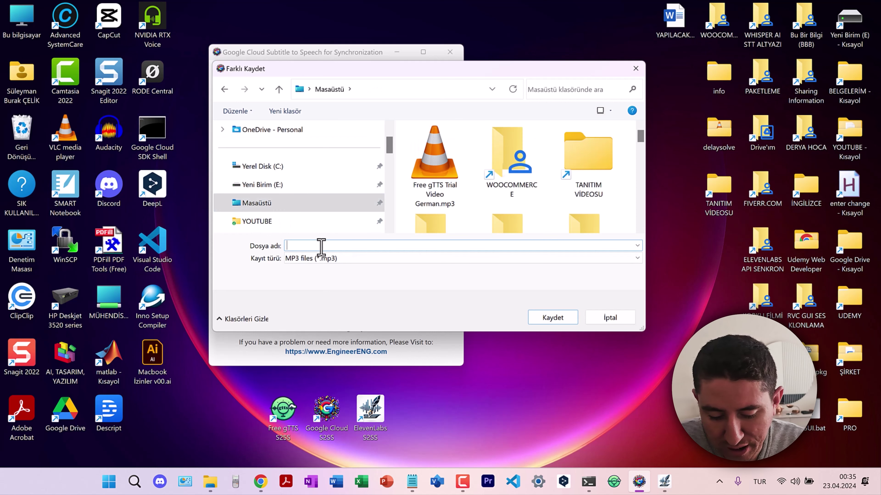
{"action": "type", "text": "Google Cloud German v01"}
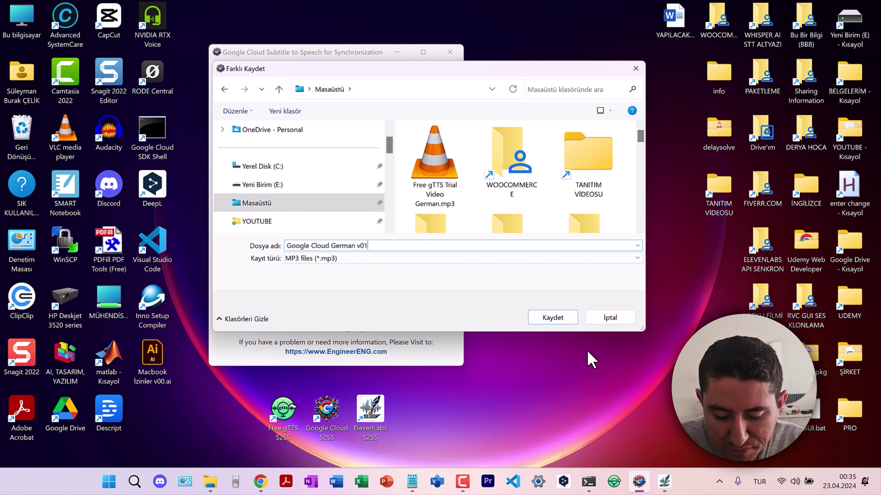
{"action": "left_click", "coordinate": [555, 318]}
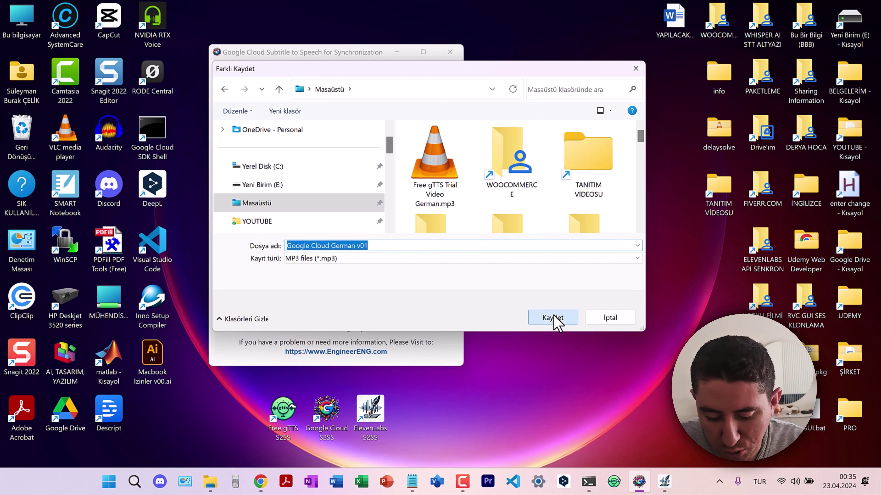
Run the conversion of the German subtitles to speech and move the Google Cloud S2SS window aside.
{"action": "left_click", "coordinate": [527, 423]}
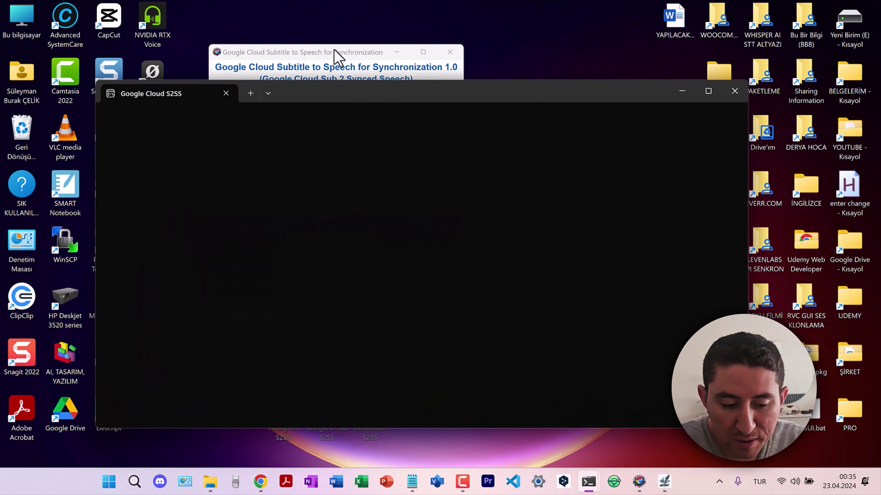
{"action": "left_click_drag", "start_coordinate": [334, 56], "coordinate": [657, 94]}
{"action": "left_click", "coordinate": [479, 302]}
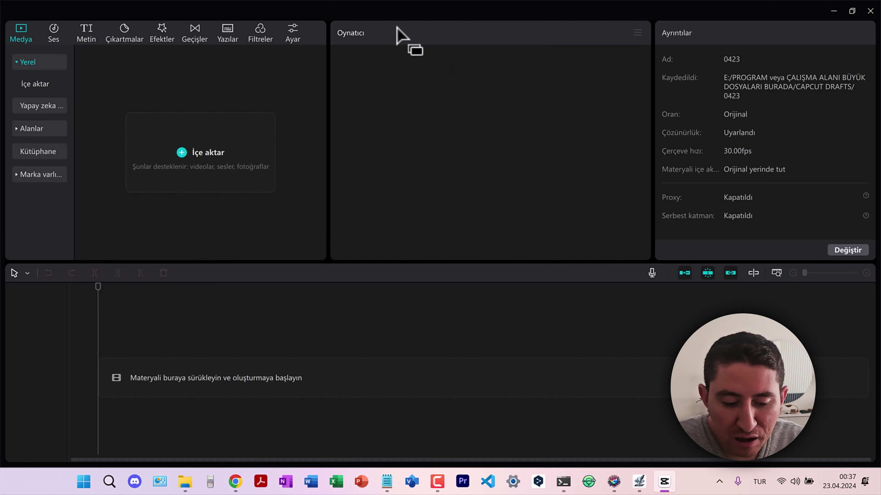
Rename the new CapCut project to Google Cloud S2SS.
{"action": "left_click", "coordinate": [415, 10]}
{"action": "type", "text": "Google Cloud S2SS"}
{"action": "key", "text": "Return"}
Import Trial Video English.mp4 and Google Cloud German v01.mp3, and lay out the video, its separated audio and the German audio on the timeline.
{"action": "left_click", "coordinate": [191, 157]}
{"action": "key", "text": "Escape"}
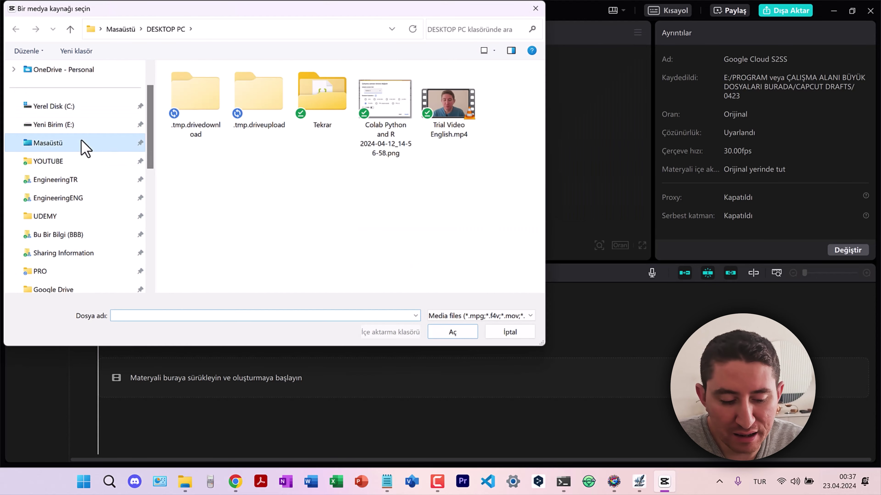
{"action": "left_click", "coordinate": [454, 329]}
{"action": "left_click", "coordinate": [142, 148]}
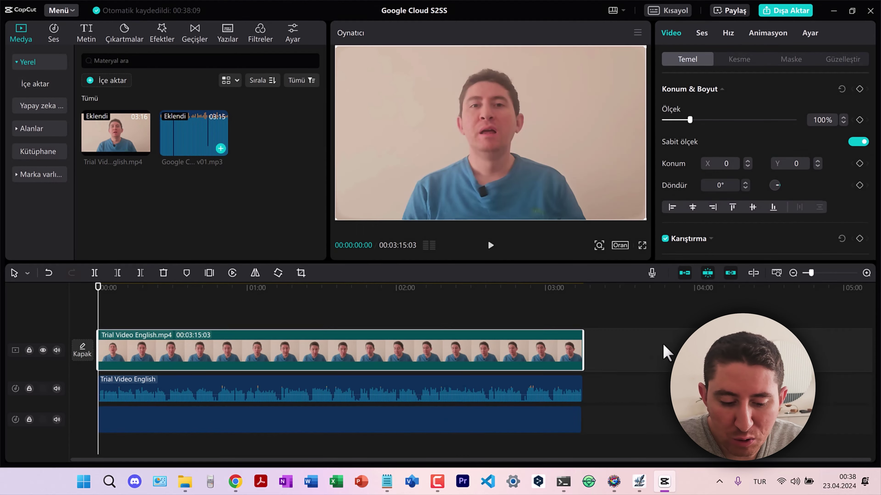
Compare the two audio tracks by playing the video with the German track muted, then with the Trial Video English audio muted instead.
{"action": "left_click", "coordinate": [173, 411]}
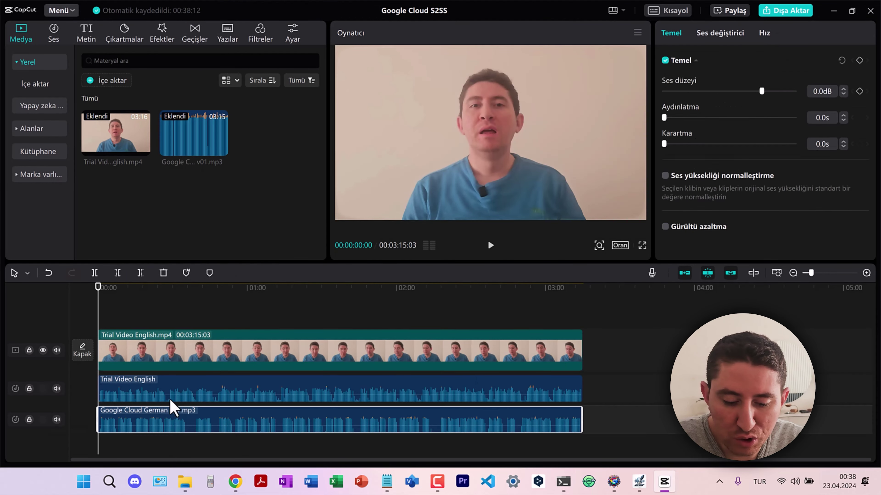
{"action": "left_click", "coordinate": [56, 419]}
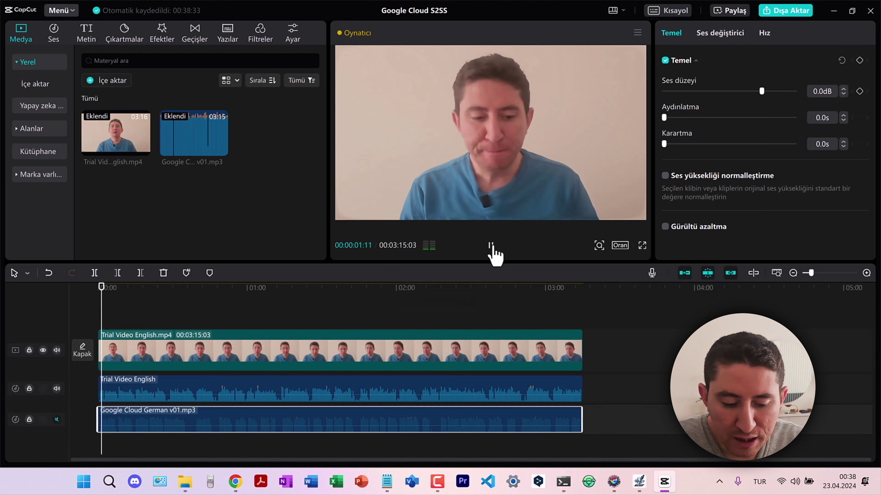
{"action": "left_click", "coordinate": [490, 245]}
{"action": "left_click", "coordinate": [491, 246]}
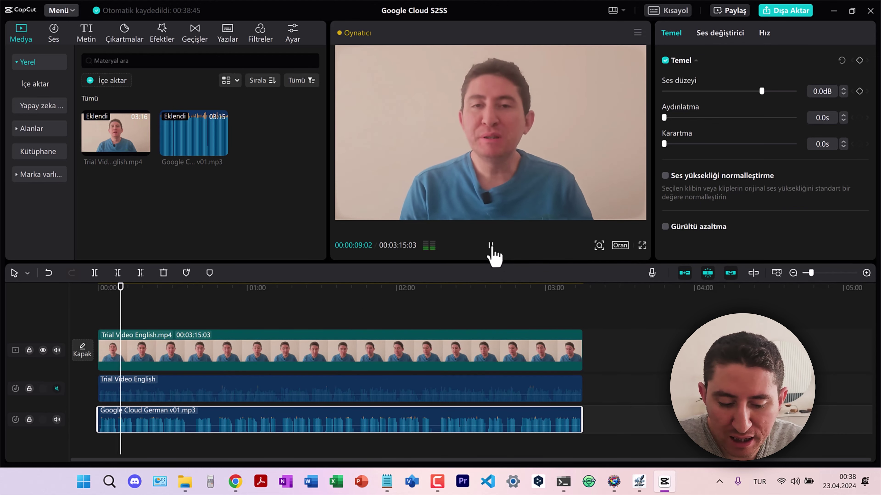
Export the dubbed video as Google Cloud S2SS German in 1080P mp4 format with the H.264 codec at 30fps.
{"action": "key", "text": "ctrl+e"}
{"action": "left_click", "coordinate": [547, 395]}
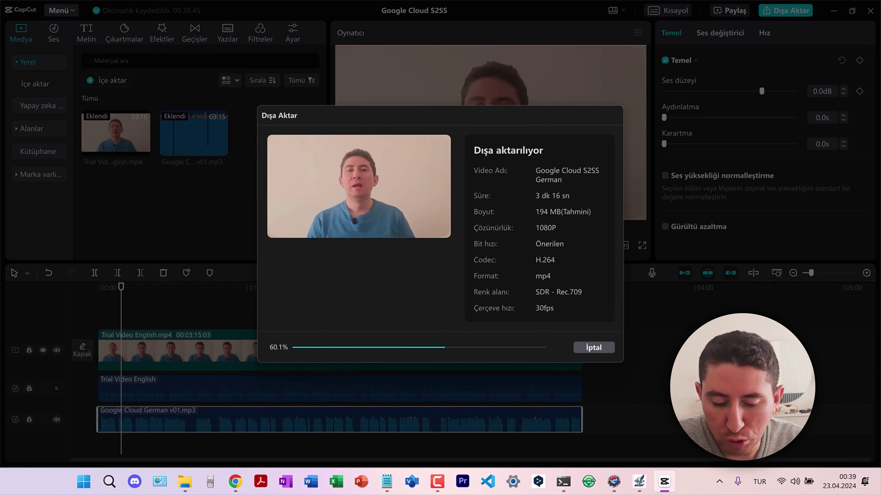
Show the desktop, play Google Cloud S2SS German.mp4 in VLC in a smaller, repositioned window, and skip ahead through the video.
{"action": "key", "text": "super+d"}
{"action": "double_click", "coordinate": [587, 250]}
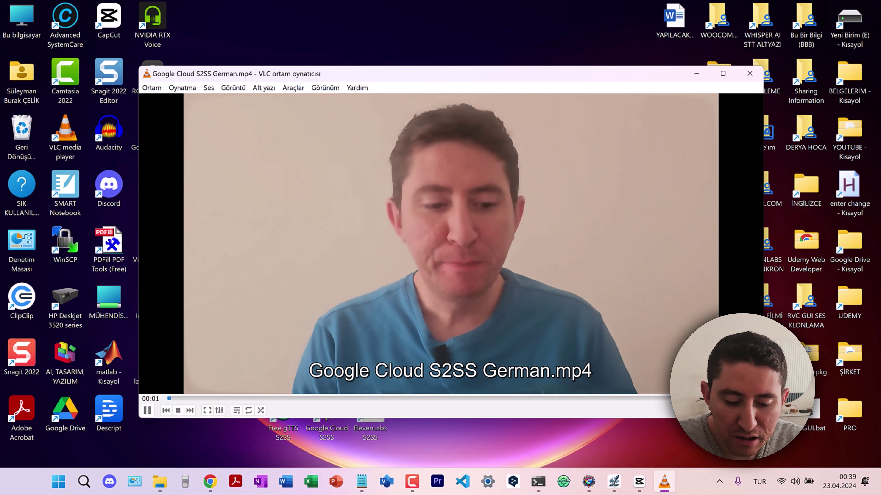
{"action": "left_click_drag", "start_coordinate": [762, 417], "coordinate": [603, 329]}
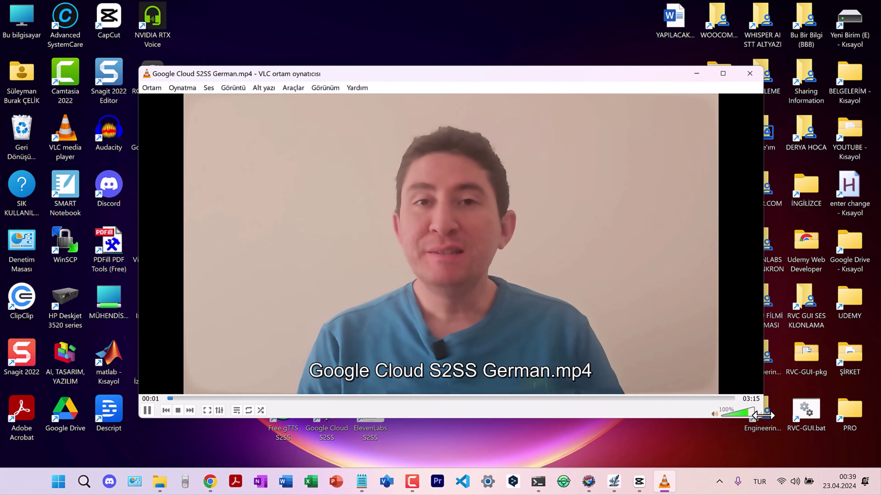
{"action": "left_click_drag", "start_coordinate": [763, 417], "coordinate": [603, 329]}
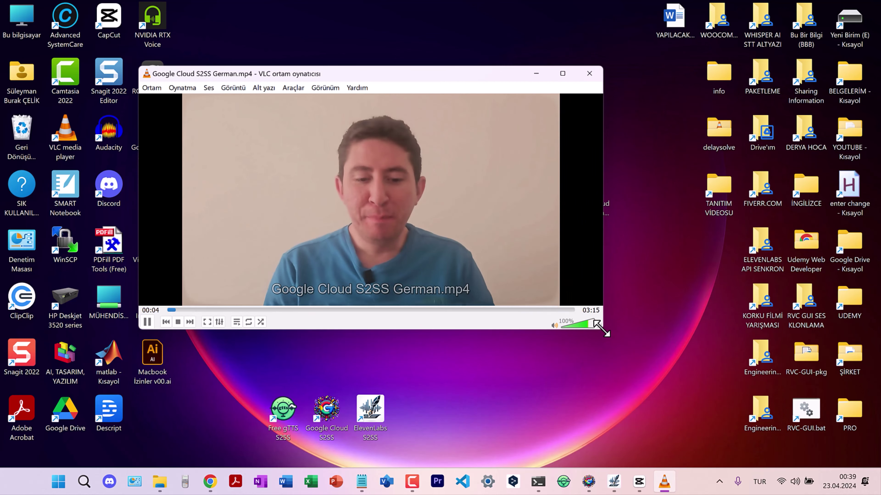
{"action": "left_click_drag", "start_coordinate": [430, 74], "coordinate": [508, 105]}
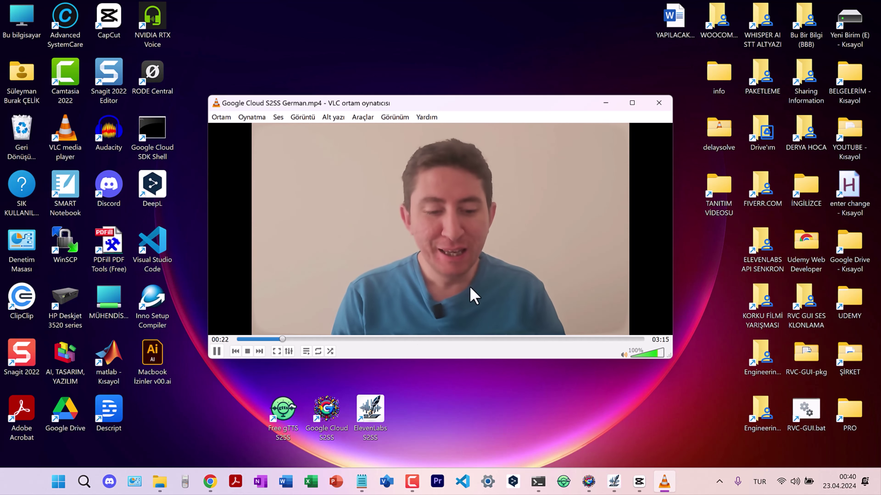
{"action": "left_click", "coordinate": [430, 339]}
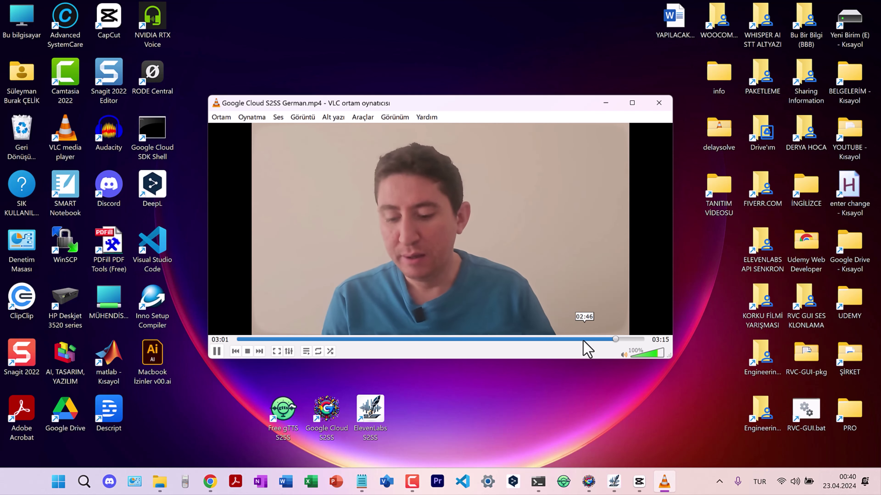
Sample the German dub of Google Cloud S2SS German.mp4 at points around the middle and near the end.
{"action": "key", "text": "ctrl+q"}
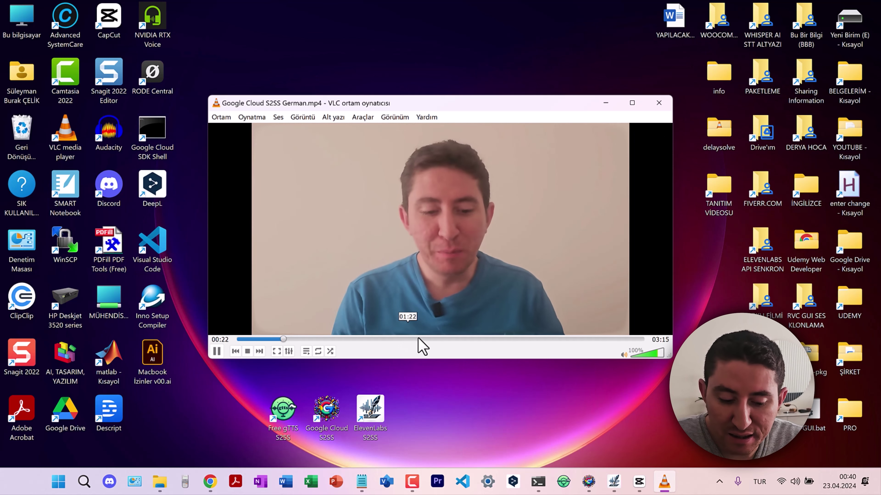
{"action": "left_click", "coordinate": [434, 339]}
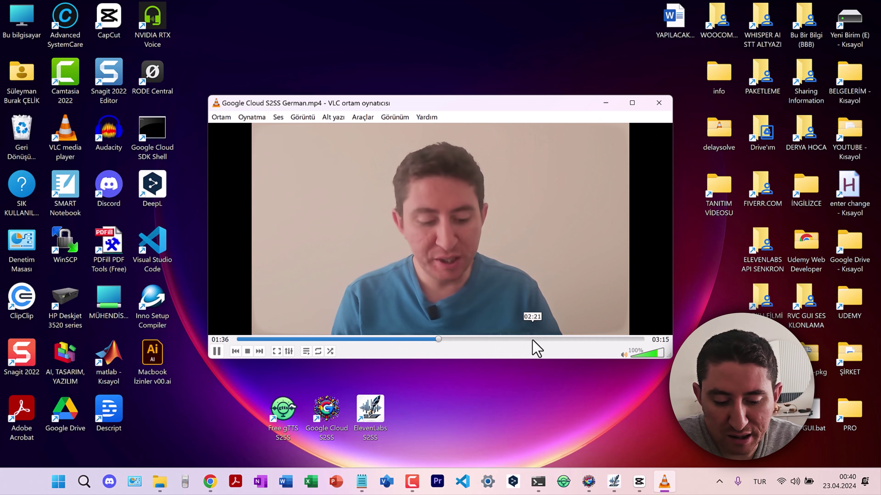
{"action": "left_click", "coordinate": [555, 339]}
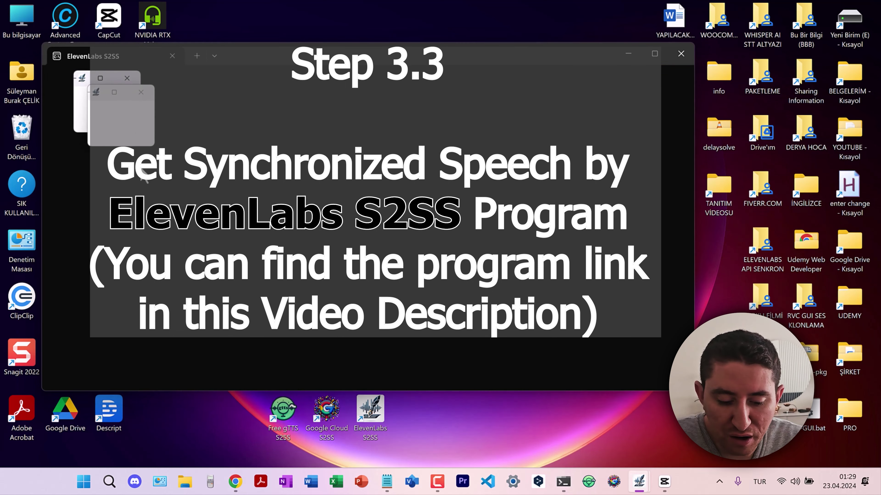
Arrange the ElevenLabs S2SS and Update Available windows apart, and dismiss the update notice without updating.
{"action": "left_click_drag", "start_coordinate": [283, 78], "coordinate": [562, 97]}
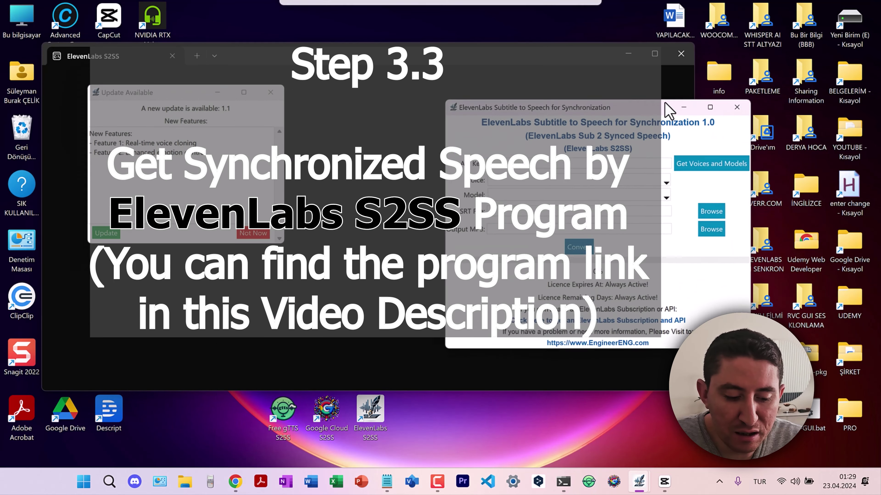
{"action": "left_click_drag", "start_coordinate": [166, 93], "coordinate": [195, 138]}
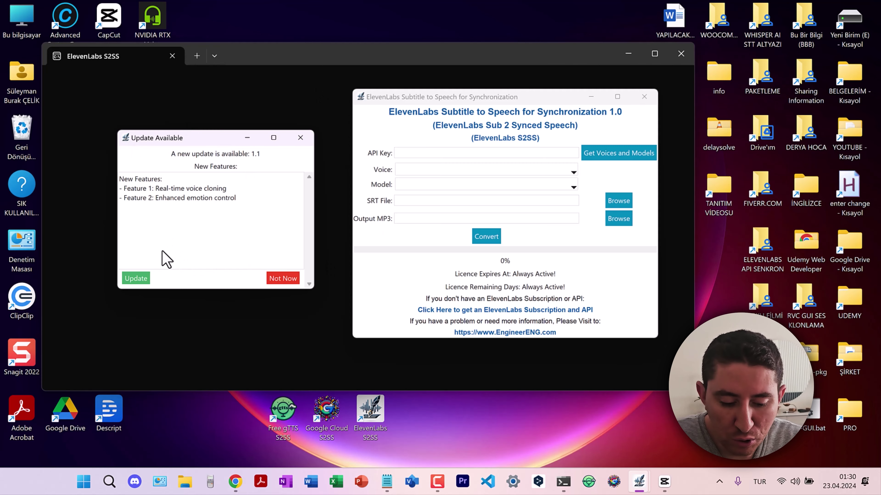
{"action": "left_click", "coordinate": [301, 138]}
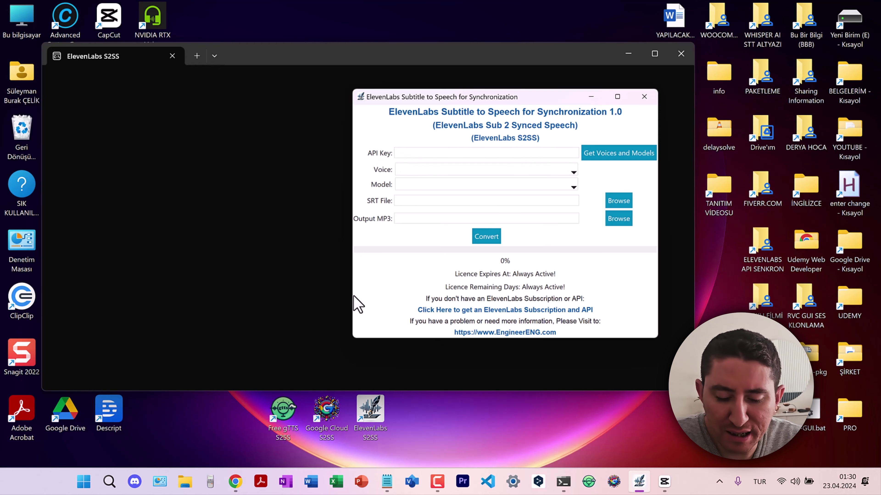
Switch to the ElevenLabs site in Chrome, open the account's profile settings, and reveal and copy the API key.
{"action": "left_click", "coordinate": [234, 484]}
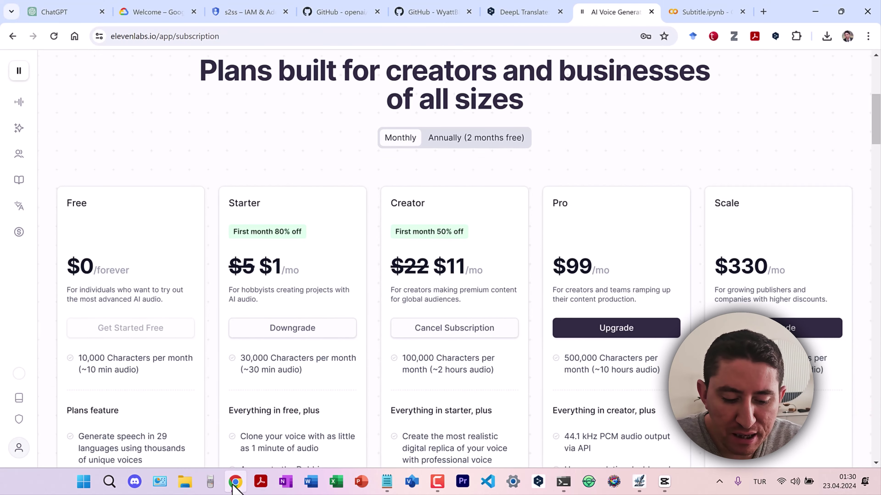
{"action": "mouse_move", "coordinate": [19, 454]}
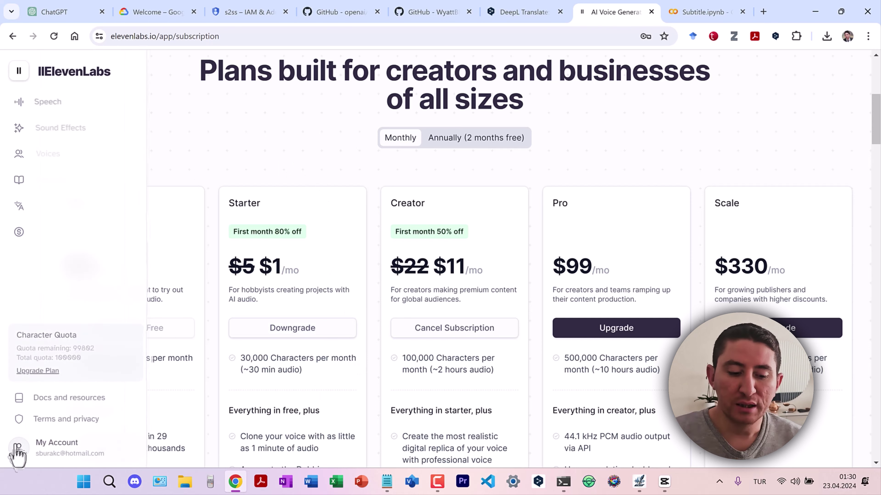
{"action": "left_click", "coordinate": [57, 458]}
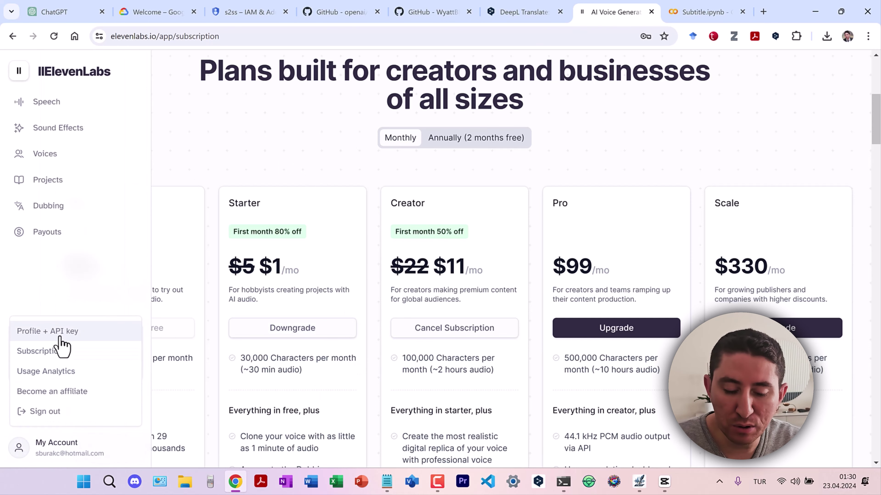
{"action": "left_click", "coordinate": [52, 332]}
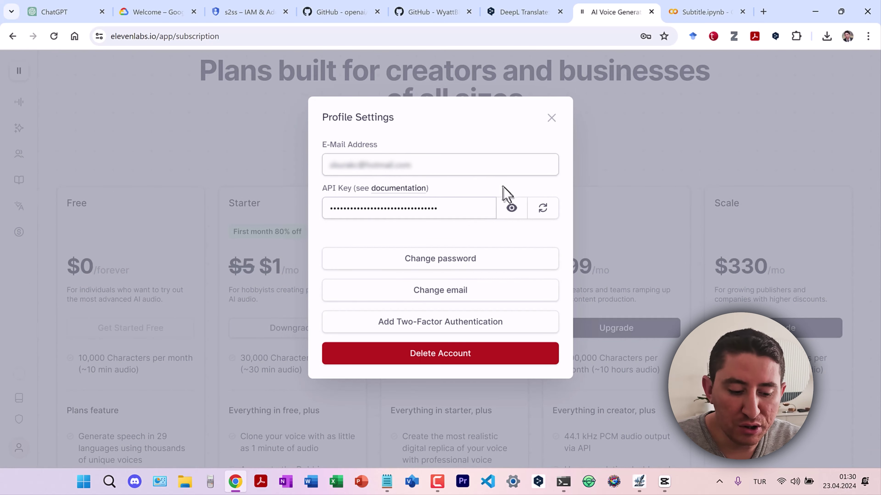
{"action": "left_click", "coordinate": [512, 210]}
{"action": "left_click_drag", "start_coordinate": [485, 207], "coordinate": [263, 208]}
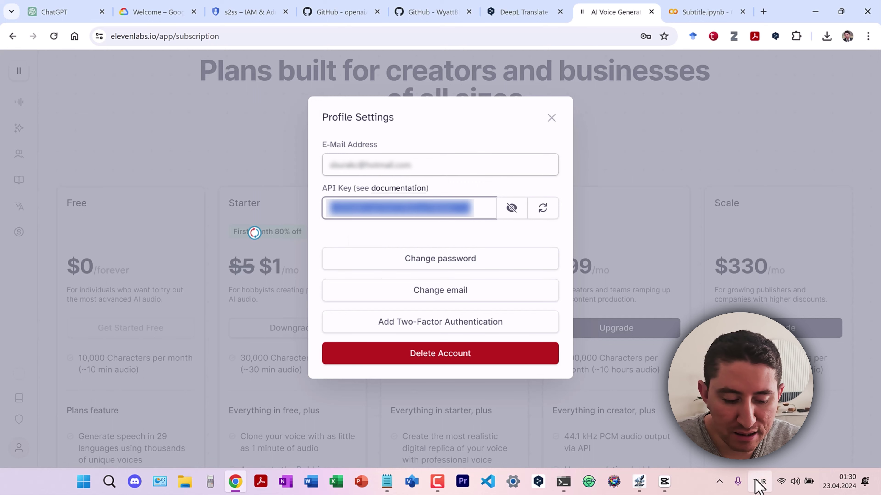
Return to ElevenLabs S2SS with the browser minimized, paste the API key into its field, and load the voices and models.
{"action": "mouse_move", "coordinate": [660, 485]}
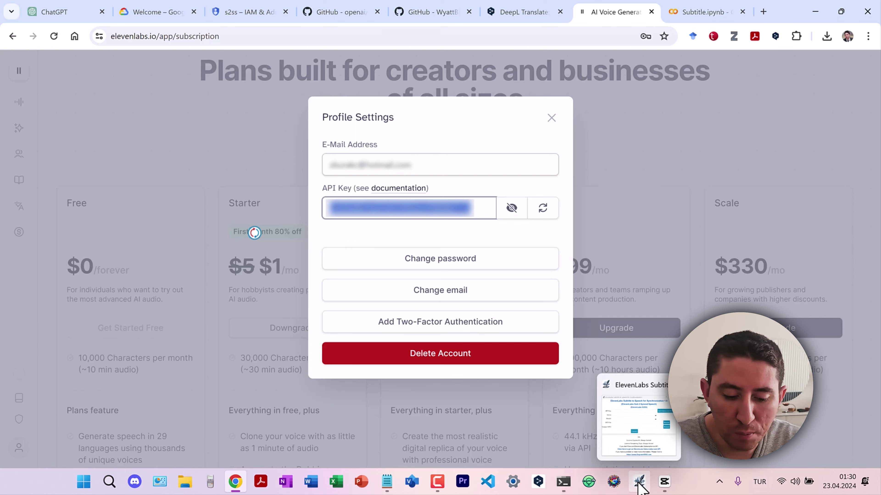
{"action": "left_click", "coordinate": [639, 481]}
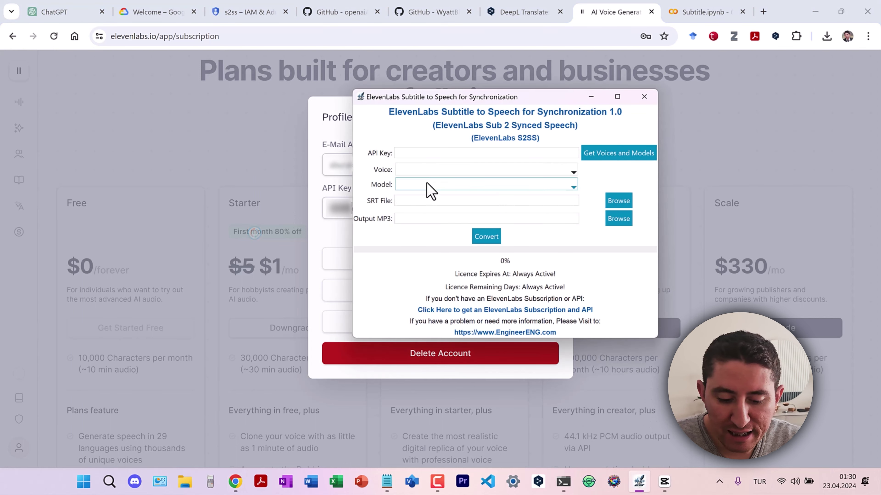
{"action": "left_click", "coordinate": [411, 152]}
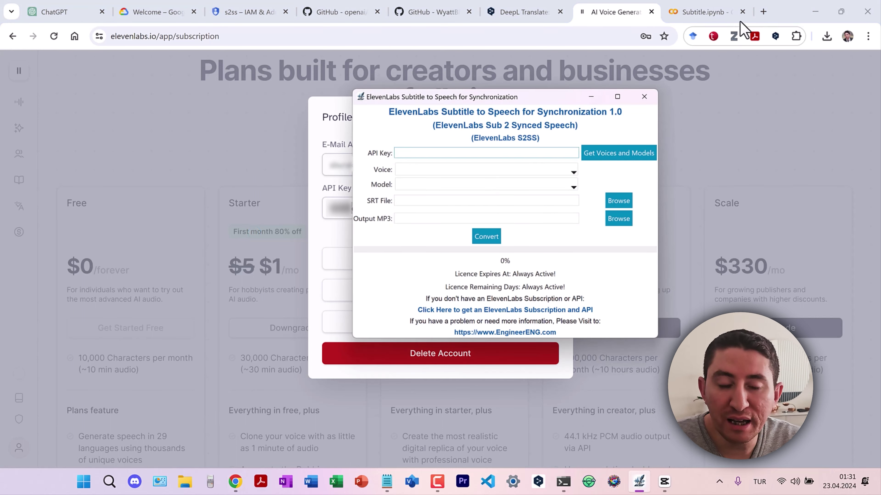
{"action": "left_click", "coordinate": [815, 12]}
{"action": "left_click", "coordinate": [467, 153]}
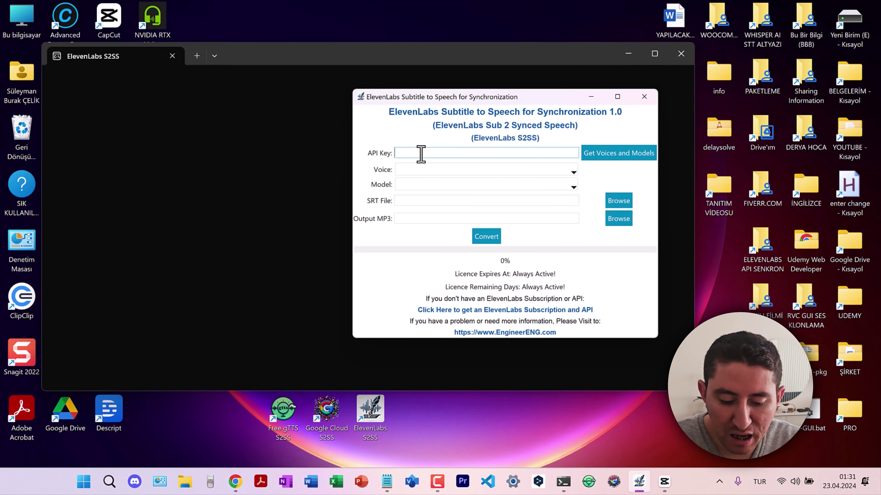
{"action": "key", "text": "ctrl+v"}
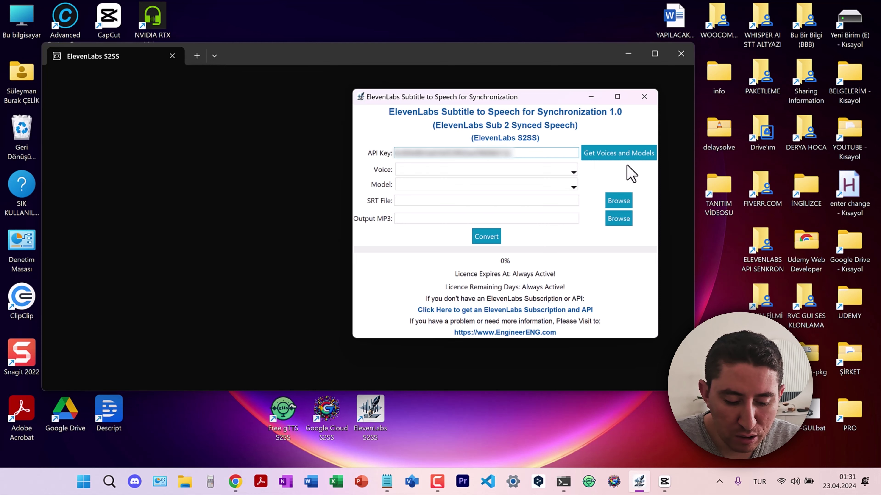
{"action": "left_click", "coordinate": [620, 154]}
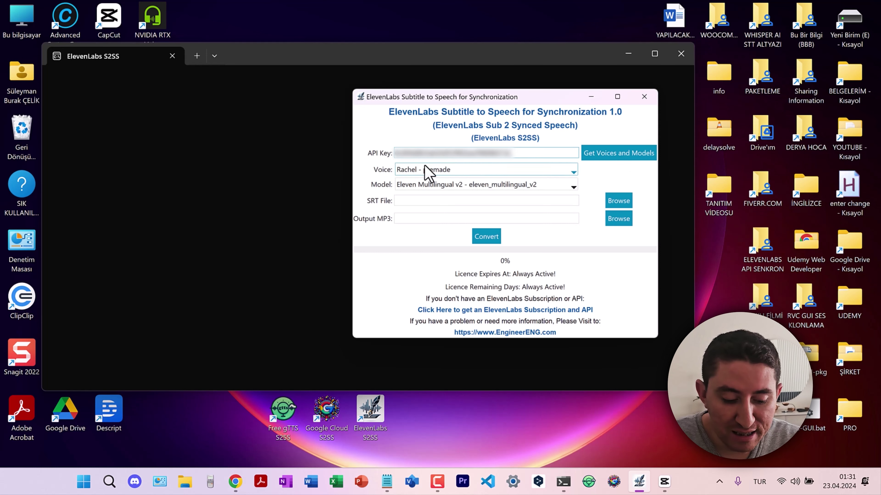
Set the voice to sbcPRO - professional and the model to Eleven Multilingual v2 - eleven_multilingual_v2.
{"action": "left_click", "coordinate": [573, 173]}
{"action": "scroll", "coordinate": [473, 224], "scroll_direction": "down", "scroll_amount": 7}
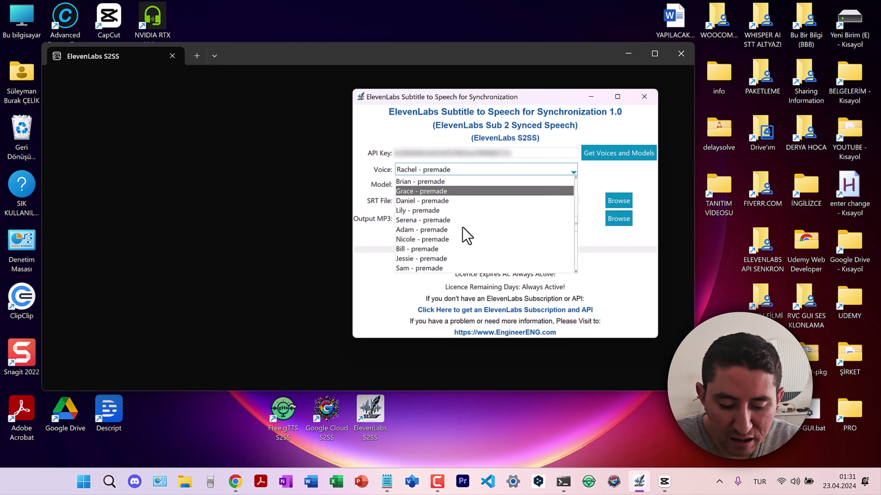
{"action": "scroll", "coordinate": [466, 235], "scroll_direction": "down", "scroll_amount": 4}
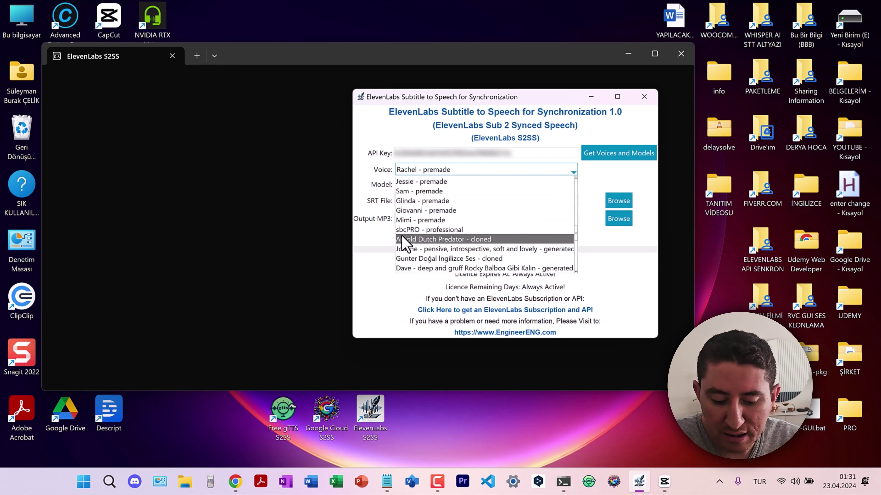
{"action": "left_click", "coordinate": [414, 233]}
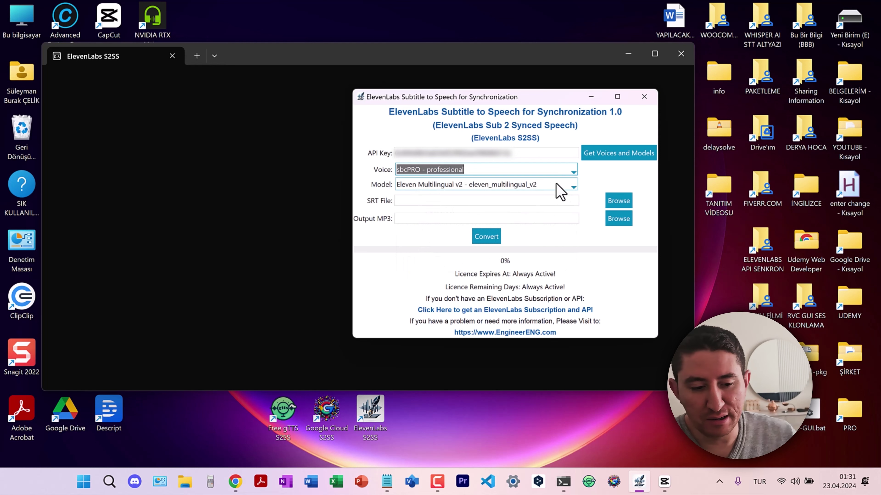
{"action": "left_click", "coordinate": [573, 187]}
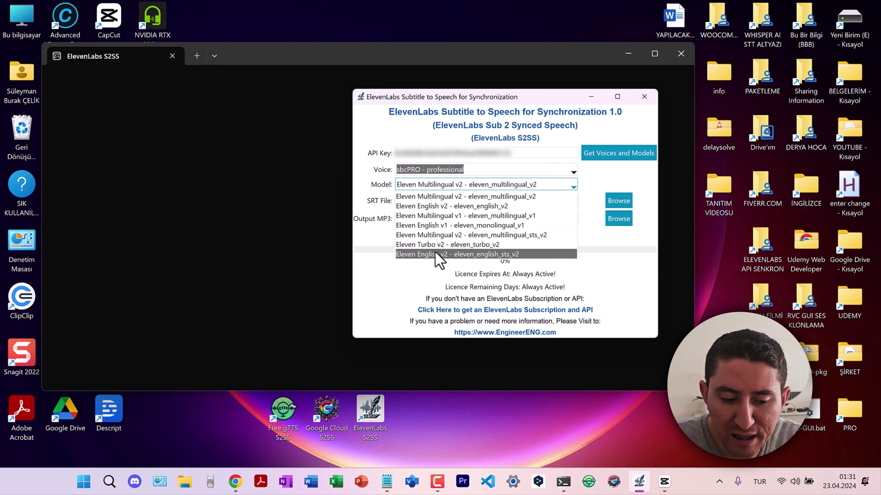
{"action": "left_click", "coordinate": [436, 197]}
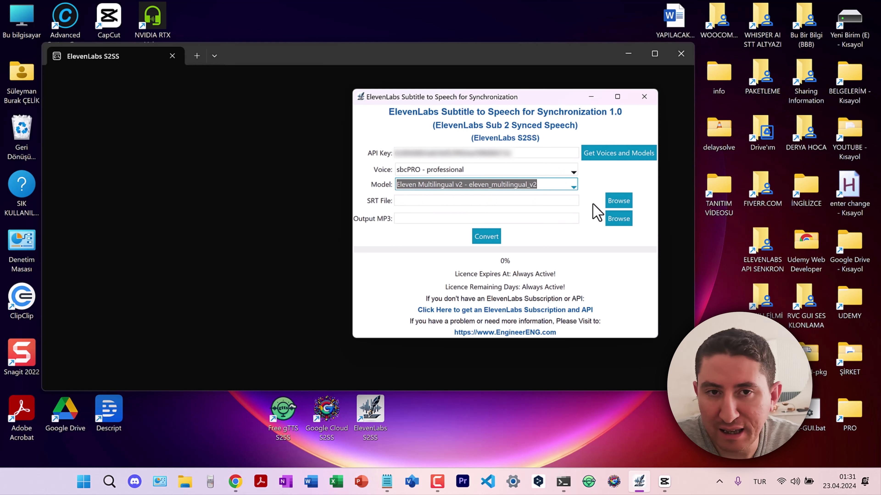
Load Trial Video German.srt from the DESKTOP PC folder as the SRT file.
{"action": "left_click", "coordinate": [624, 204]}
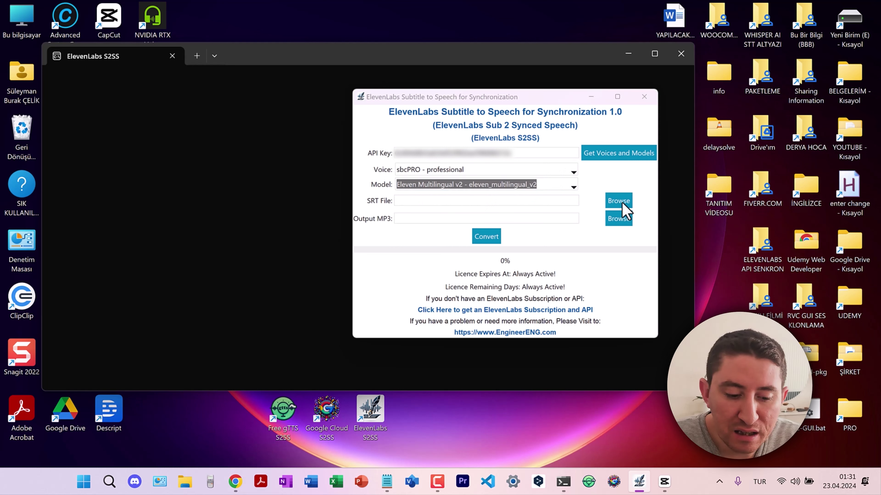
{"action": "scroll", "coordinate": [541, 255], "scroll_direction": "down", "scroll_amount": 5}
{"action": "double_click", "coordinate": [517, 195]}
{"action": "left_click", "coordinate": [392, 305]}
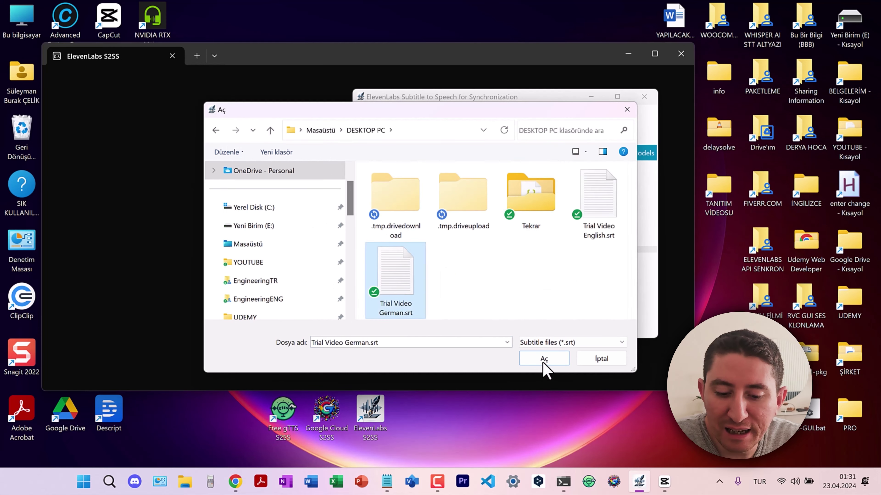
{"action": "left_click", "coordinate": [543, 360]}
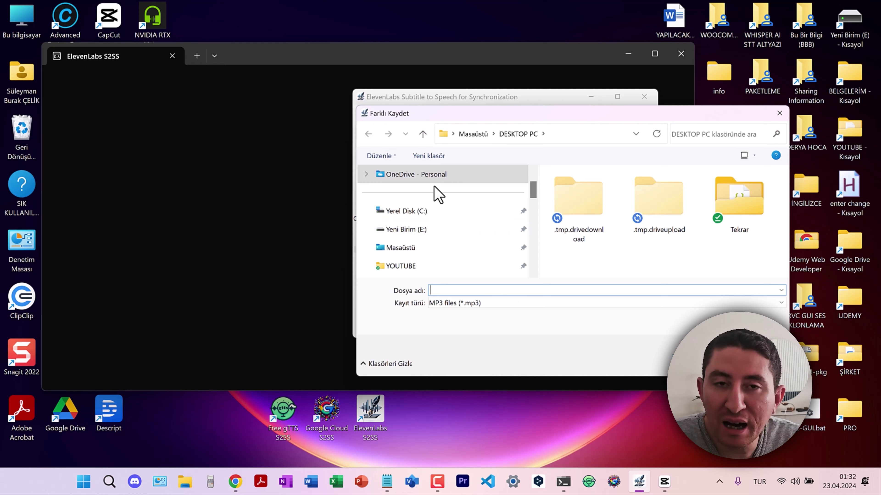
Set the output MP3 to ElevenLabs German v01 on the desktop and start the conversion.
{"action": "left_click", "coordinate": [415, 249]}
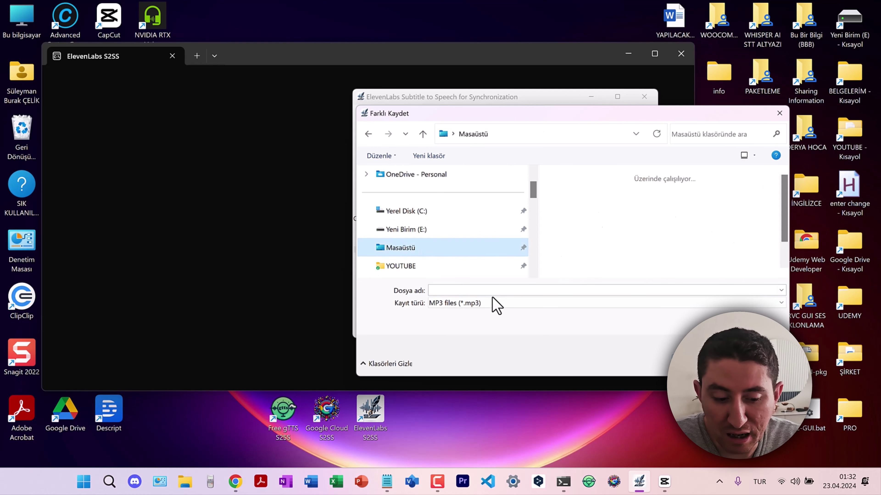
{"action": "type", "text": "ElevenLabs"}
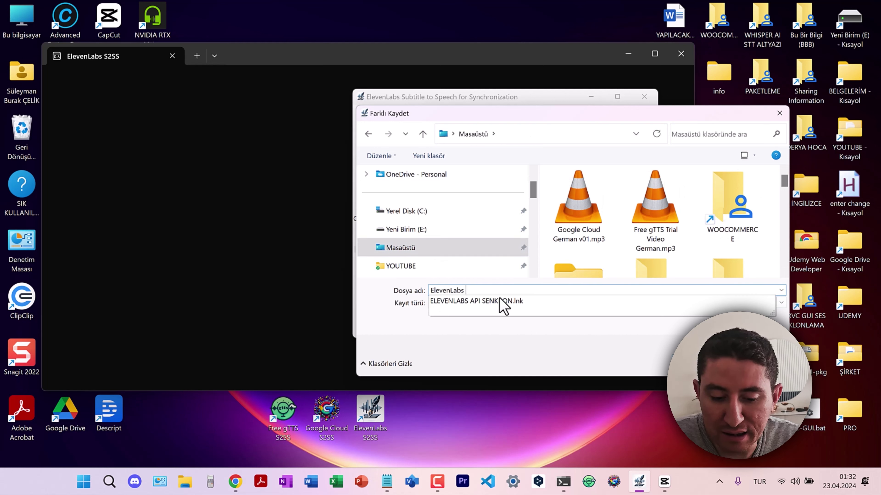
{"action": "type", "text": " German v01"}
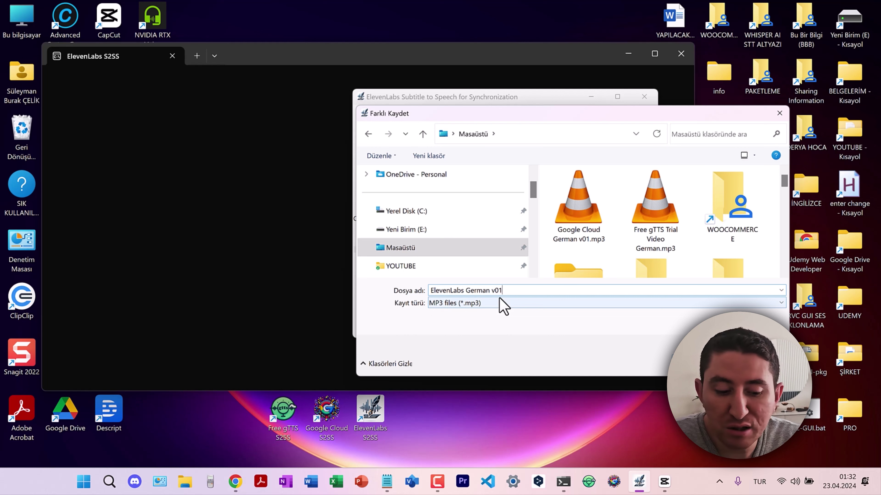
{"action": "key", "text": "Return"}
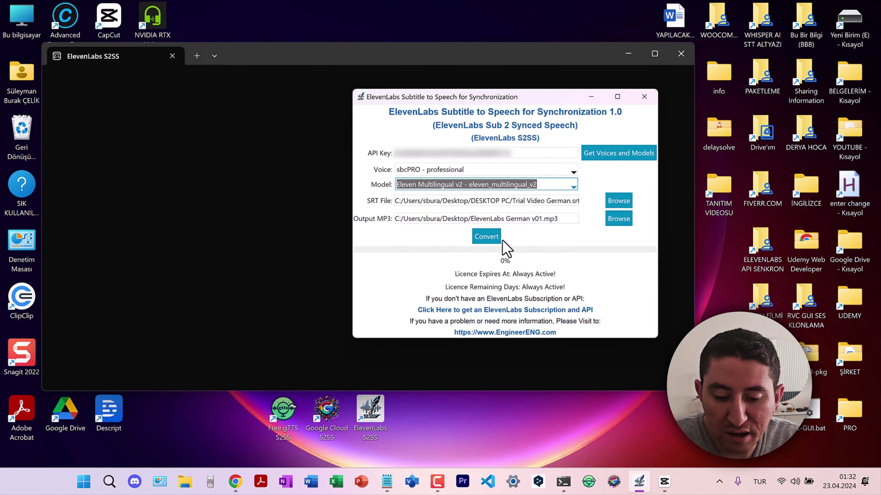
{"action": "left_click", "coordinate": [487, 238]}
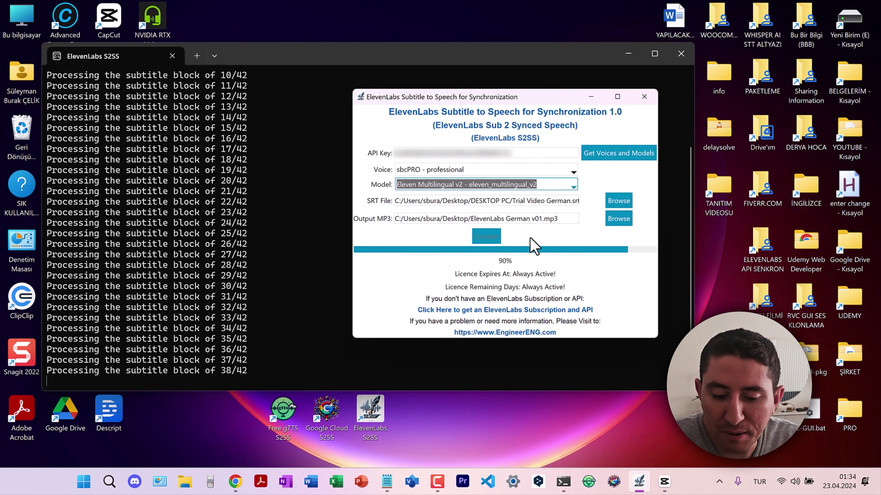
Minimize the ElevenLabs S2SS windows and move the ElevenLabs German v01.mp3 icon above Google Cloud German v01 on the desktop.
{"action": "left_click", "coordinate": [602, 95]}
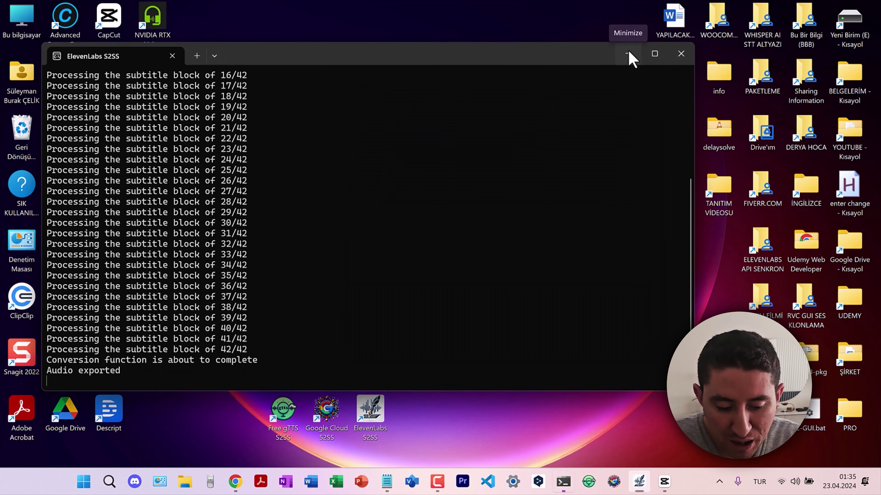
{"action": "left_click", "coordinate": [628, 55]}
{"action": "left_click", "coordinate": [590, 98]}
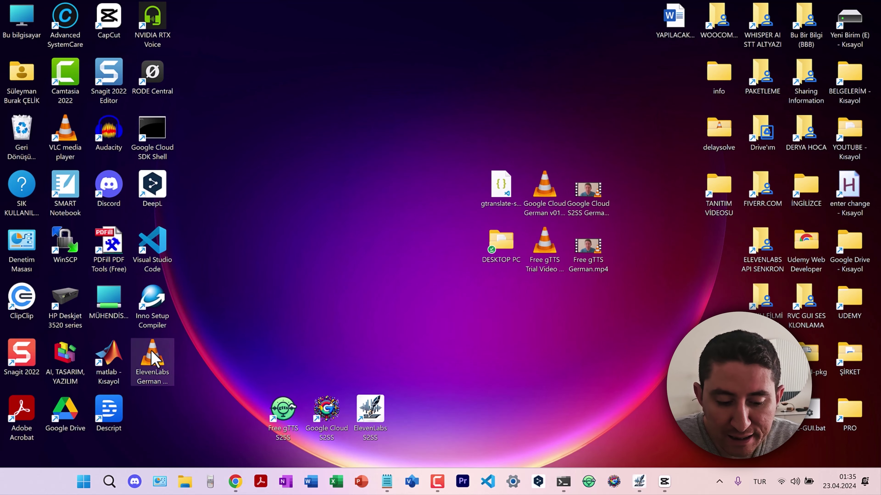
{"action": "left_click_drag", "start_coordinate": [153, 361], "coordinate": [543, 134]}
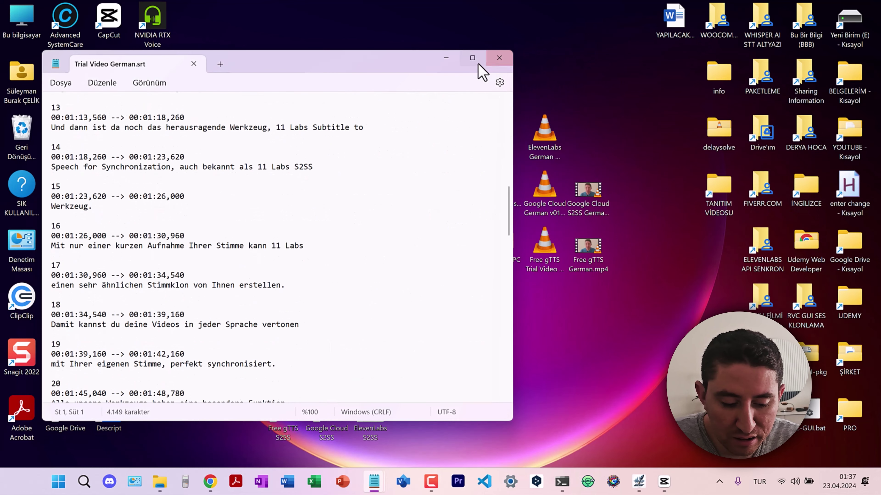
Close the Trial Video German.srt file and switch to CapCut's project list.
{"action": "left_click", "coordinate": [499, 58]}
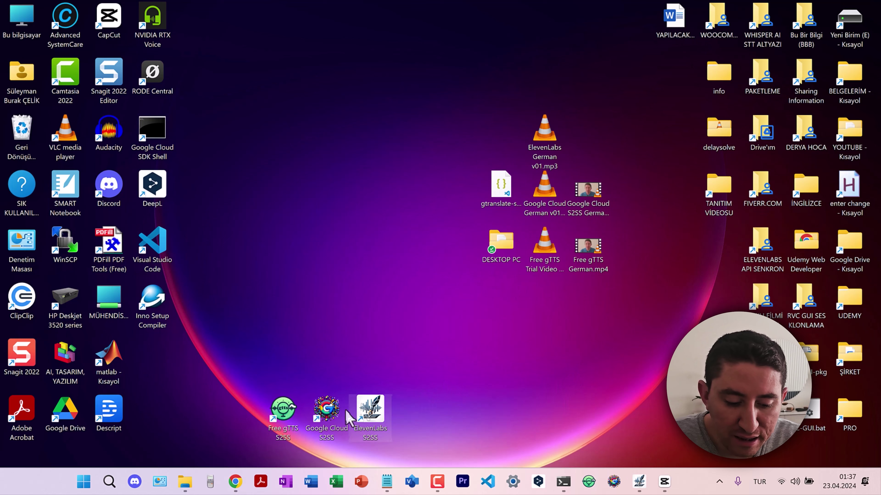
{"action": "mouse_move", "coordinate": [670, 486]}
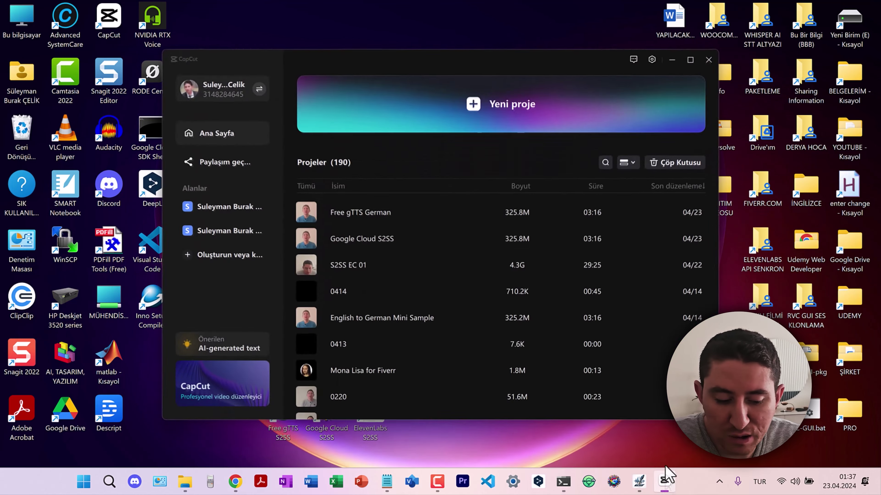
Create a new project, import Trial Video English.mp4 and ElevenLabs German v01.mp3, and place the video on the timeline.
{"action": "left_click", "coordinate": [704, 385]}
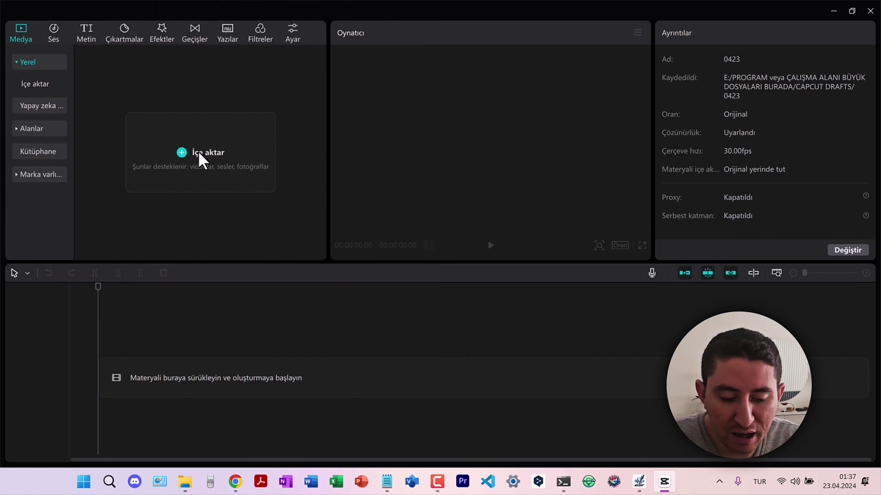
{"action": "left_click", "coordinate": [200, 157]}
{"action": "scroll", "coordinate": [387, 289], "scroll_direction": "down", "scroll_amount": 5}
{"action": "key", "text": "Escape"}
{"action": "left_click", "coordinate": [211, 152]}
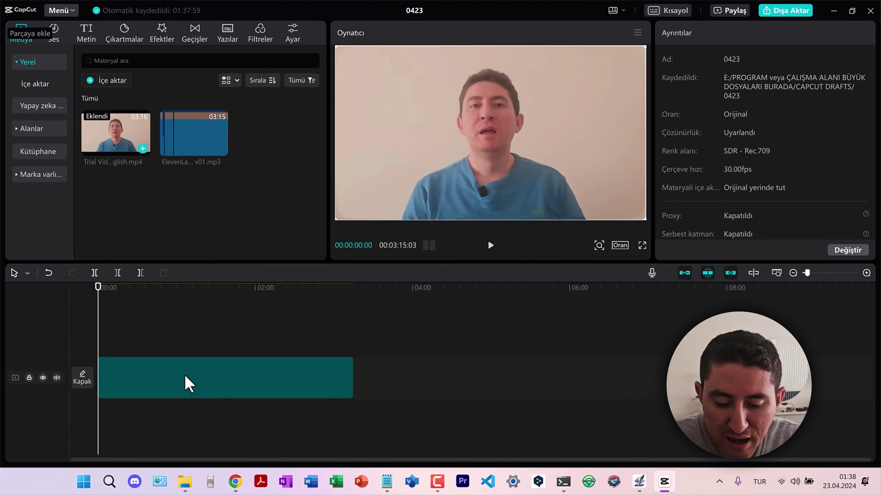
Add ElevenLabs German v01.mp3 beneath the video, mute the video's detached English audio track, and preview the dub.
{"action": "left_click", "coordinate": [221, 148]}
{"action": "left_click", "coordinate": [490, 245]}
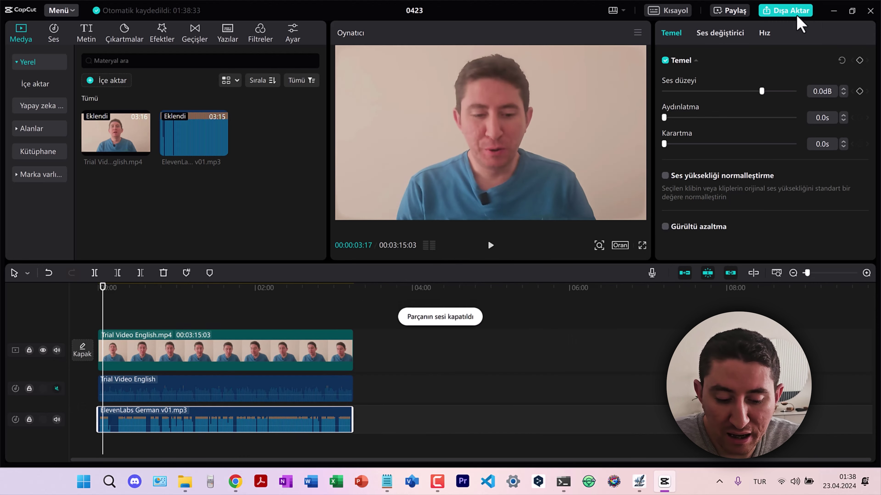
Export the project as a 1080P mp4 titled ElevenLabs S2SS German v01.
{"action": "left_click", "coordinate": [794, 12]}
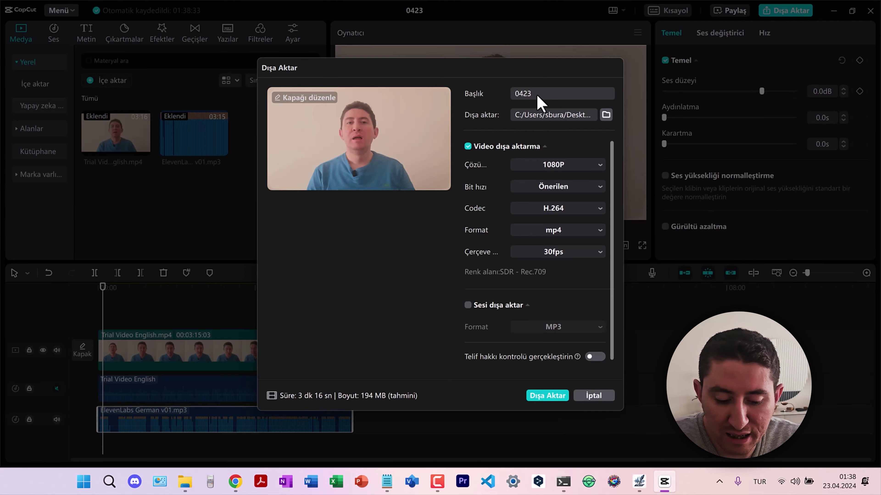
{"action": "double_click", "coordinate": [537, 97]}
{"action": "type", "text": "ElevenLabs S2SS German v01"}
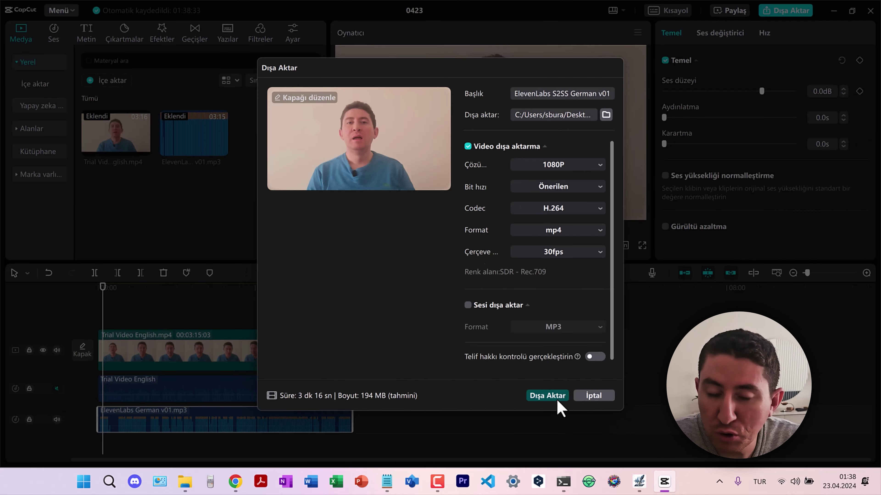
{"action": "left_click", "coordinate": [548, 395]}
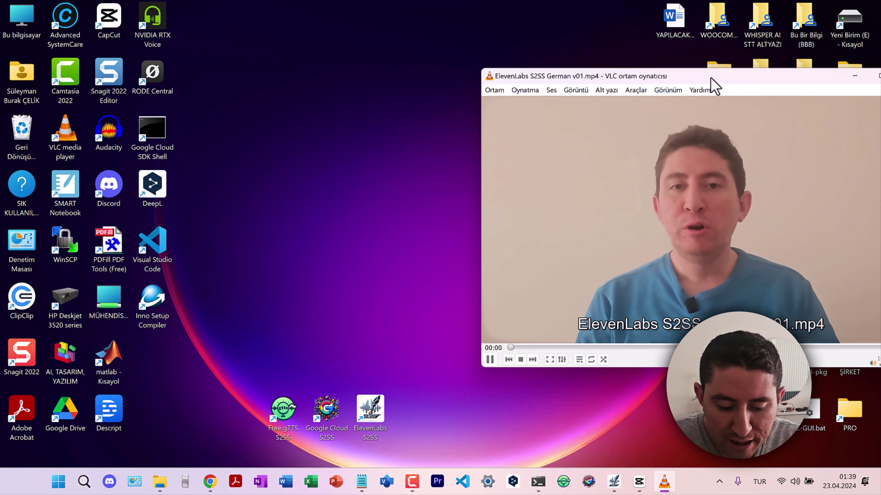
Play the exported ElevenLabs S2SS German v01.mp4 in VLC and sample the dub at several points through the video.
{"action": "left_click_drag", "start_coordinate": [711, 78], "coordinate": [637, 69]}
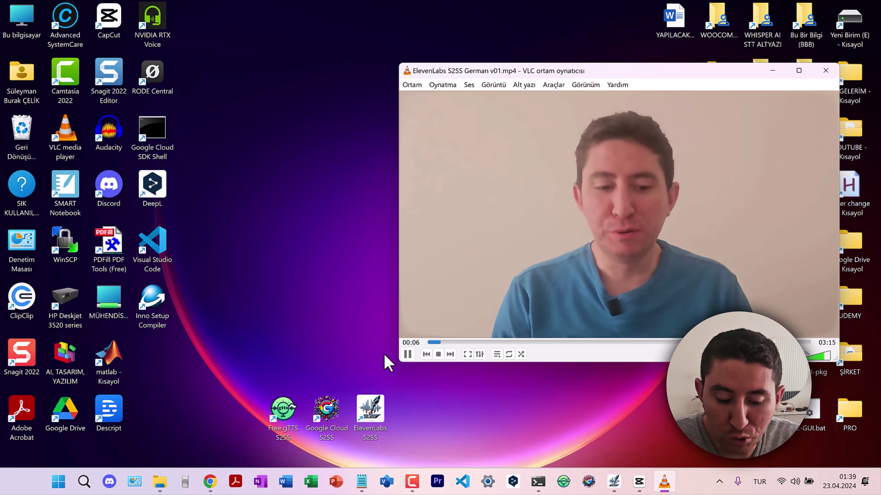
{"action": "left_click", "coordinate": [483, 342]}
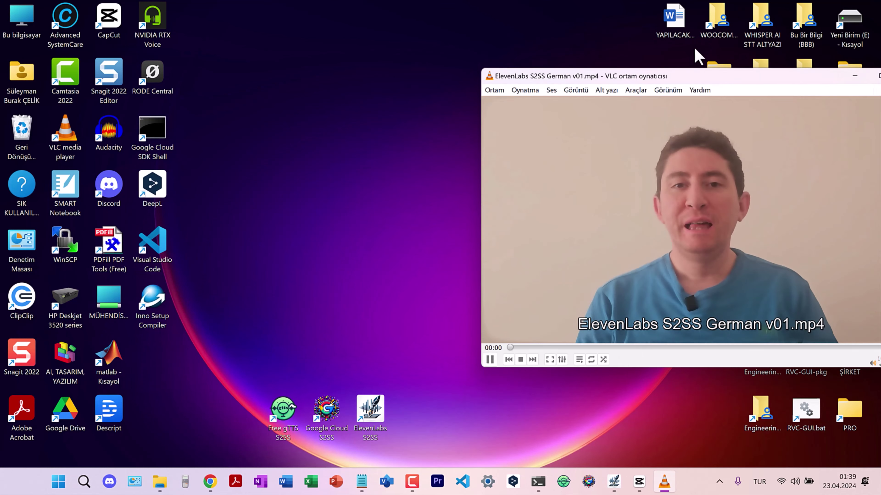
{"action": "left_click_drag", "start_coordinate": [711, 83], "coordinate": [640, 77]}
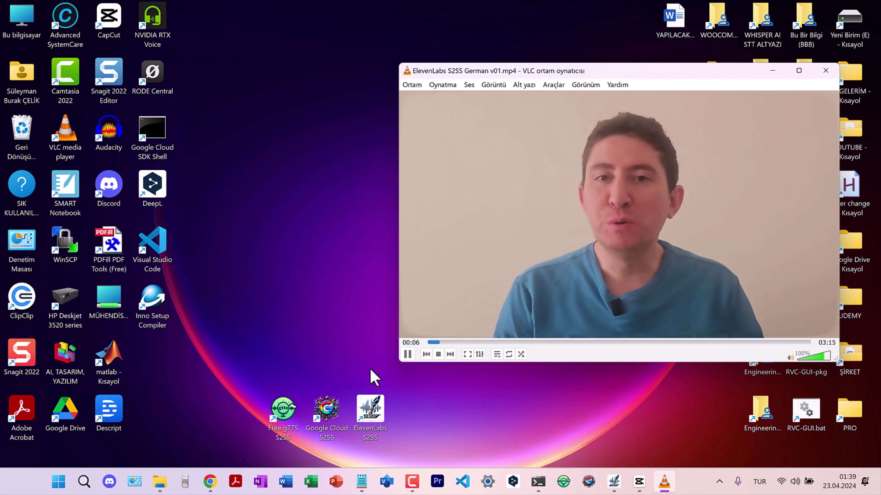
{"action": "left_click", "coordinate": [484, 343]}
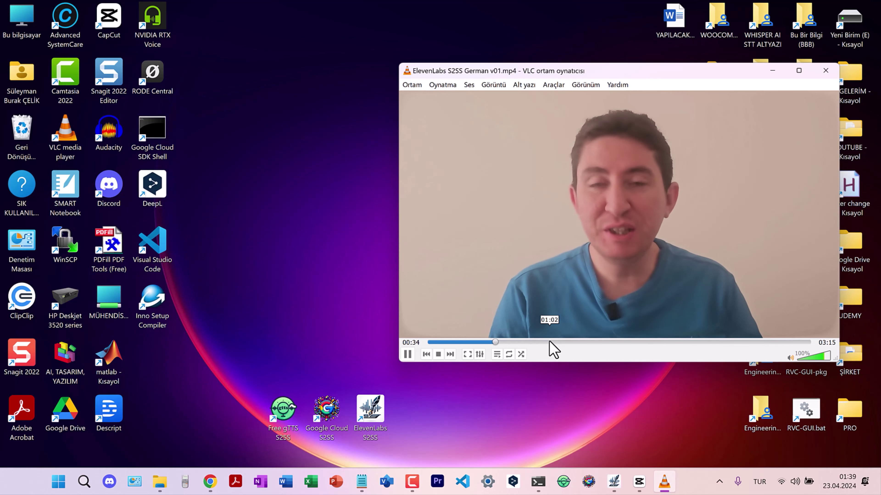
{"action": "left_click", "coordinate": [634, 343]}
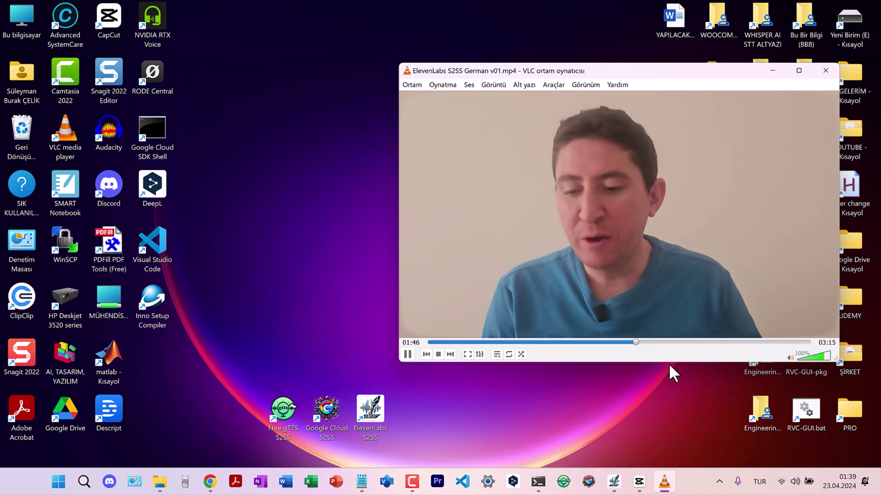
{"action": "left_click", "coordinate": [687, 343]}
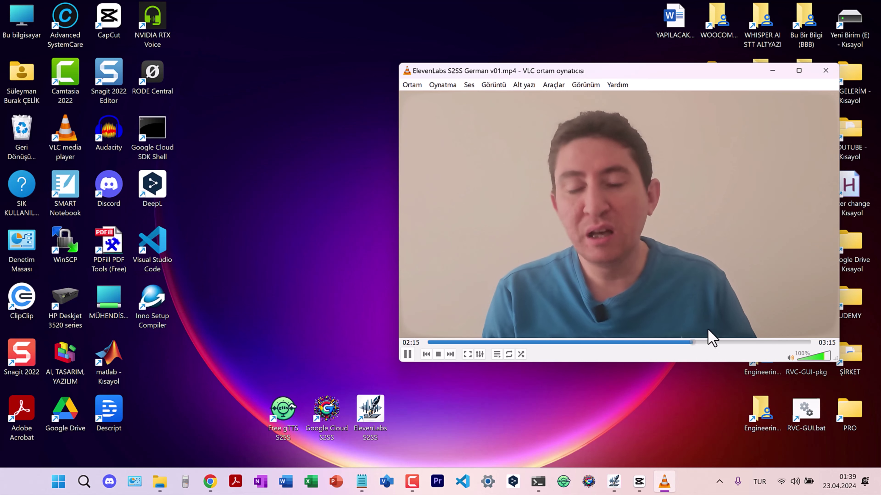
{"action": "left_click", "coordinate": [736, 343]}
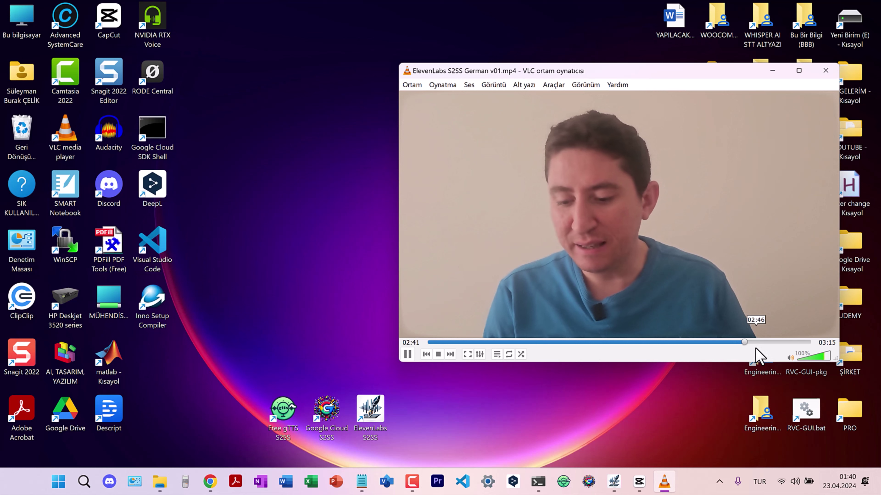
{"action": "left_click", "coordinate": [787, 342]}
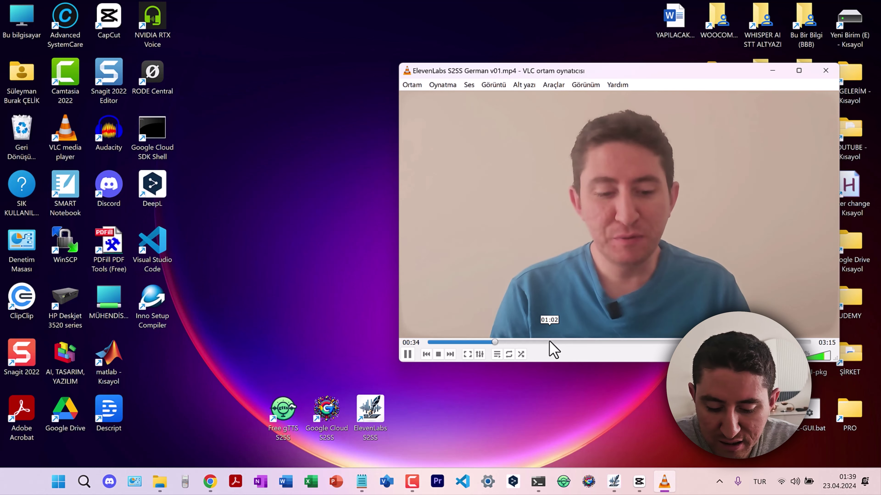
{"action": "left_click", "coordinate": [565, 343]}
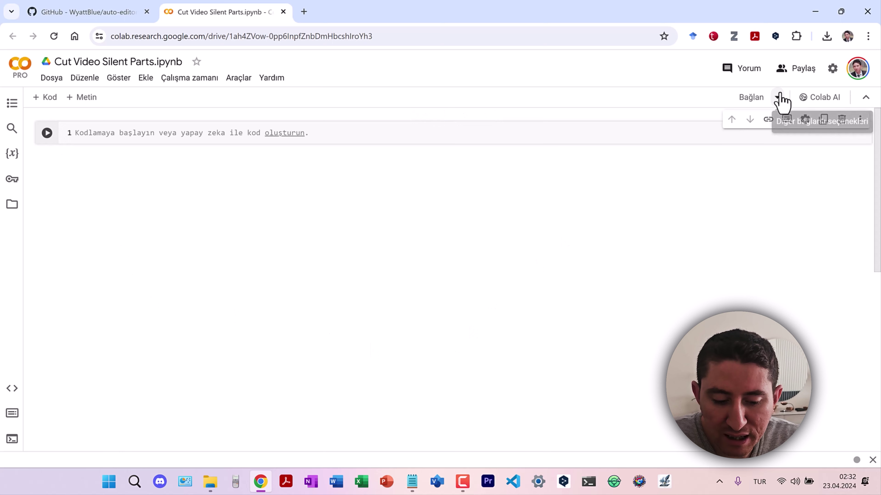
Set the Cut Video Silent Parts notebook's runtime to the T4 GPU hardware accelerator.
{"action": "left_click", "coordinate": [778, 97]}
{"action": "left_click", "coordinate": [662, 135]}
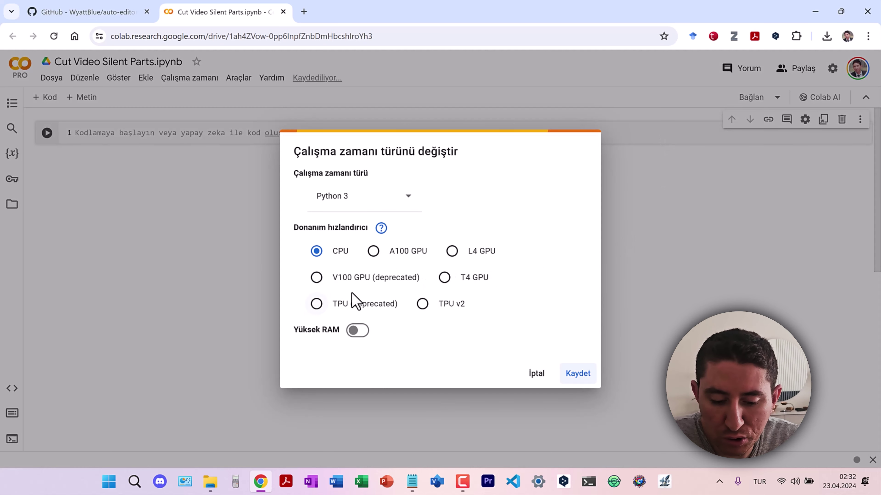
{"action": "left_click", "coordinate": [439, 279]}
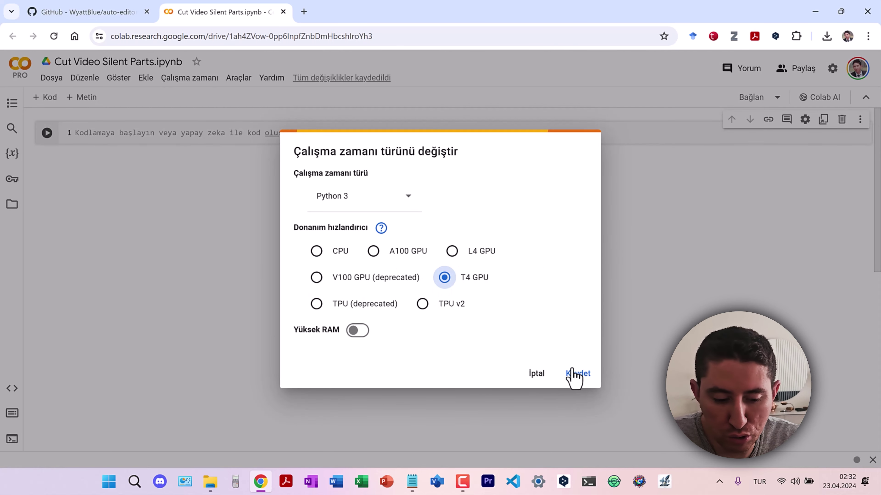
{"action": "left_click", "coordinate": [574, 377]}
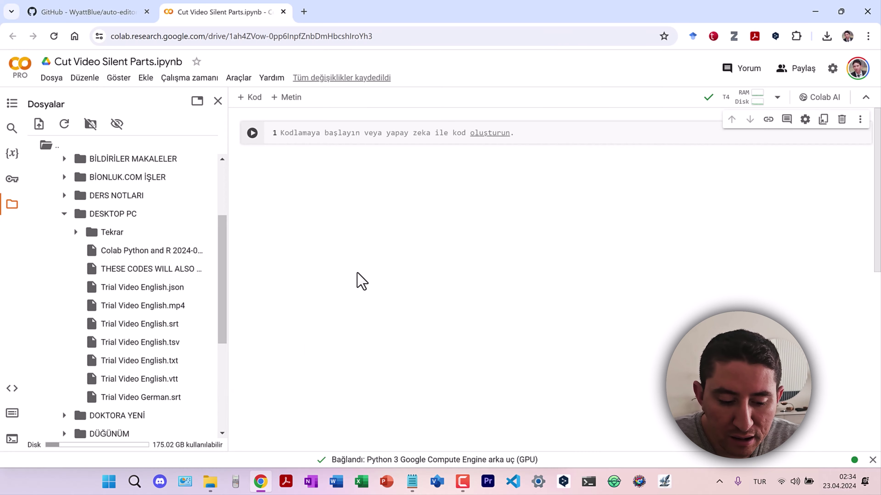
{"action": "left_click", "coordinate": [415, 489]}
{"action": "left_click", "coordinate": [592, 73]}
{"action": "left_click", "coordinate": [323, 133]}
{"action": "type", "text": "!pip install git+https://github.com/WyattBlue/auto-editor.git"}
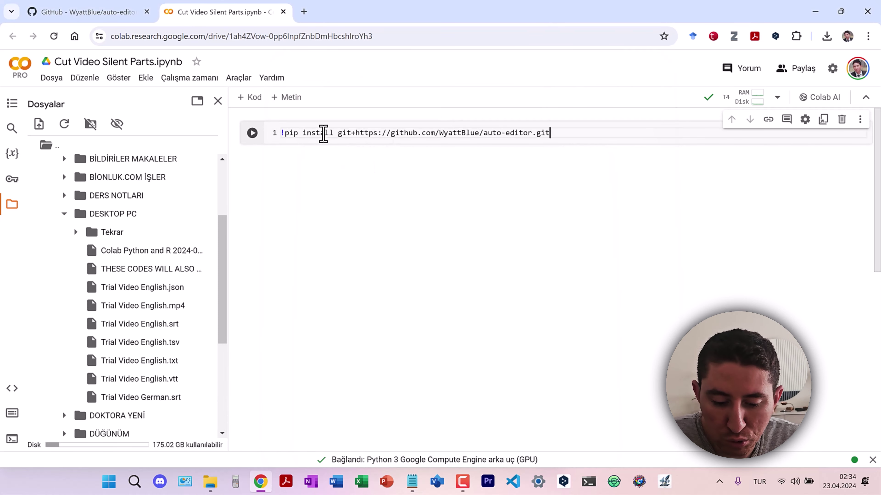
{"action": "left_click", "coordinate": [252, 132]}
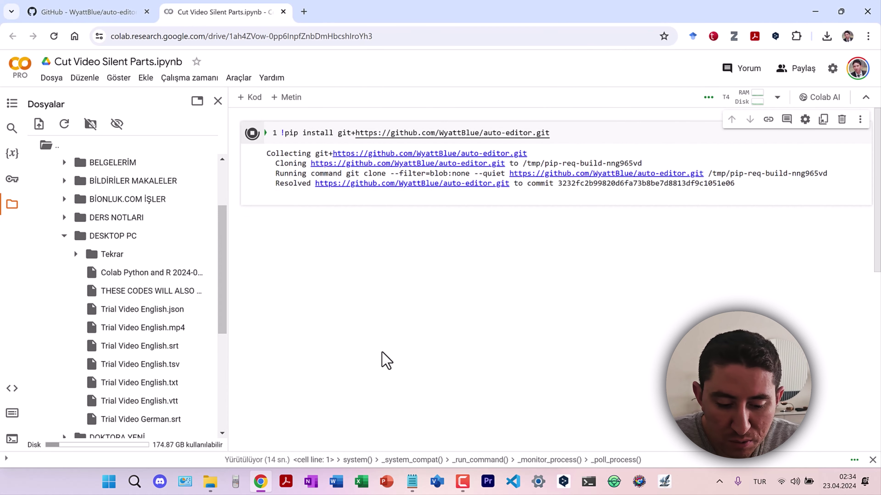
{"action": "left_click_drag", "start_coordinate": [423, 350], "coordinate": [396, 373]}
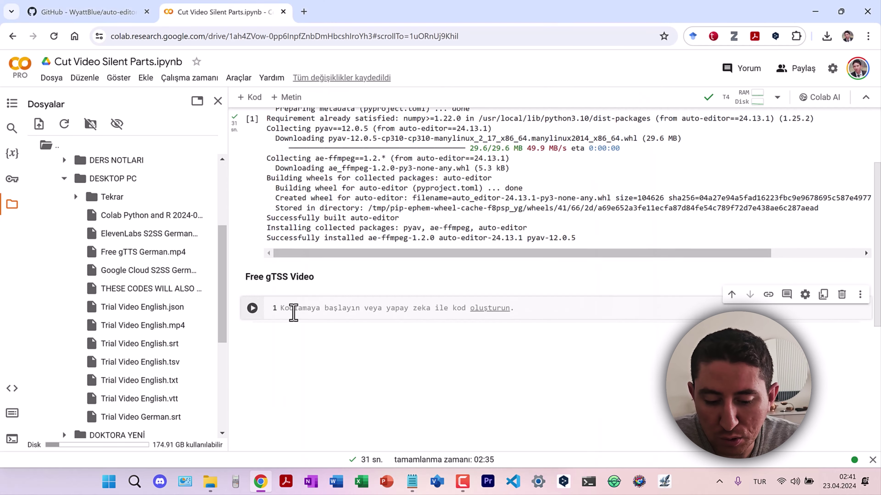
Enter an !auto-editor command under the Free gTSS Video heading with the path of Free gTTS German.mp4 in DESKTOP PC.
{"action": "type", "text": "!auto-editor \"path_of_input.mp4\""}
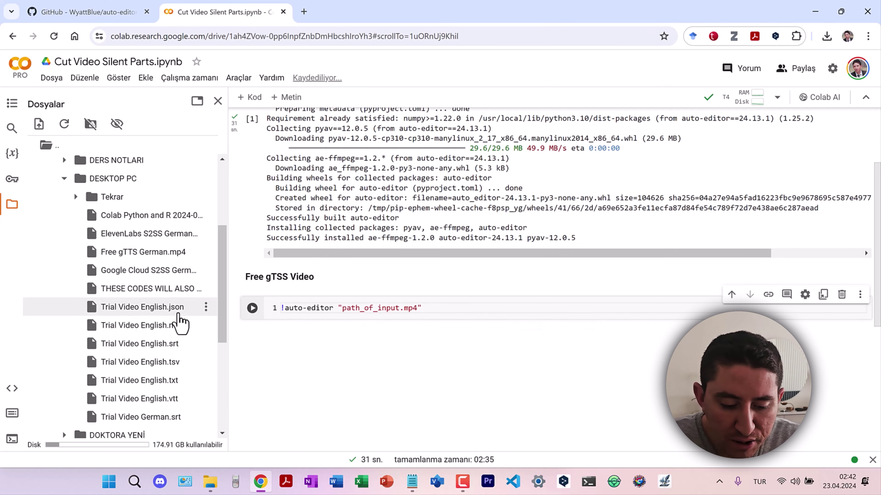
{"action": "left_click_drag", "start_coordinate": [230, 363], "coordinate": [271, 363]}
{"action": "right_click", "coordinate": [109, 253]}
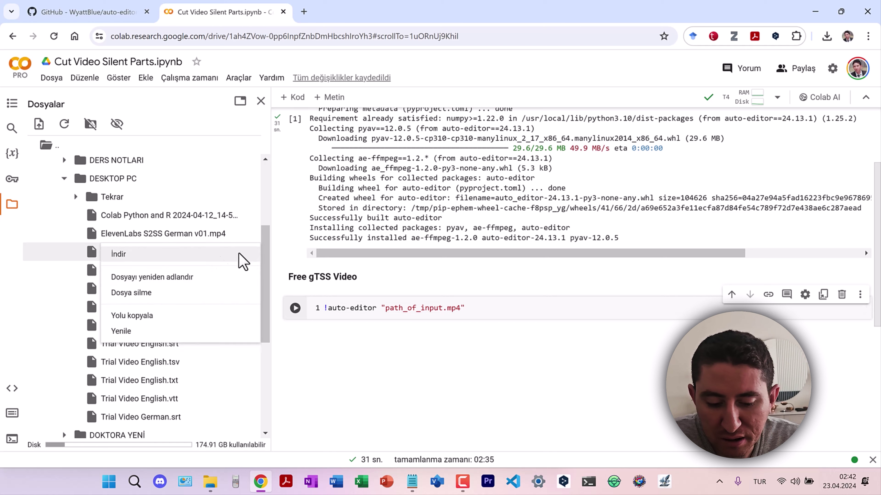
{"action": "left_click", "coordinate": [133, 313]}
{"action": "left_click_drag", "start_coordinate": [458, 309], "coordinate": [385, 308]}
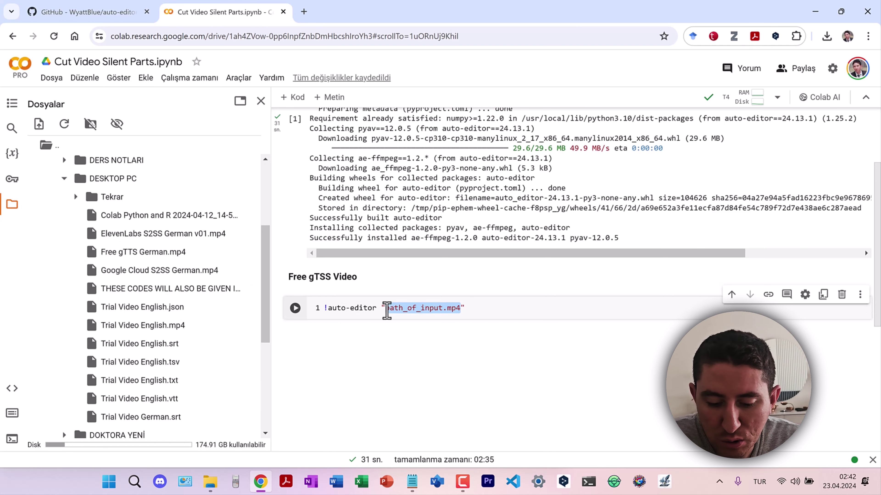
{"action": "type", "text": "/content/drive/Othercomputers/Dizüstü Bilgisayarım/DESKTOP PC/Free gTTS German.mp4"}
Check the _ALTERED output naming in the notes file, and run the auto-editor cell for Free gTTS German.mp4.
{"action": "left_click", "coordinate": [412, 482]}
{"action": "left_click_drag", "start_coordinate": [497, 387], "coordinate": [470, 387]}
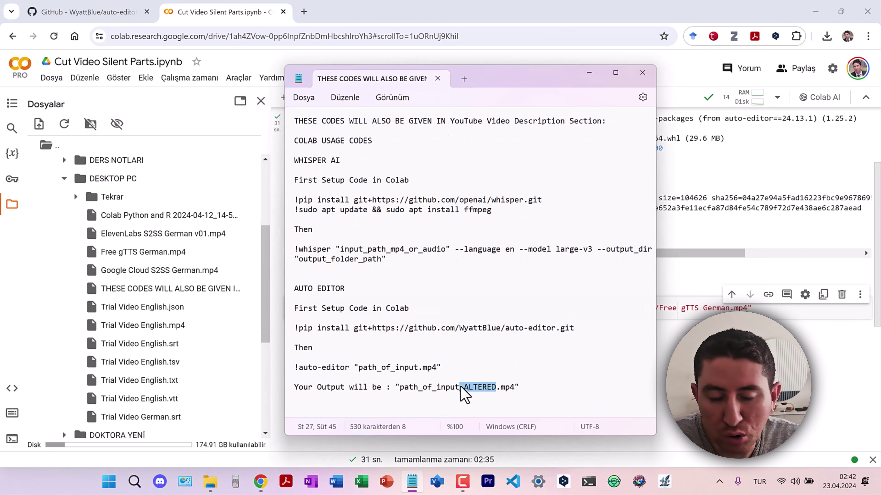
{"action": "key", "text": "alt+Tab"}
{"action": "key", "text": "ctrl+Return"}
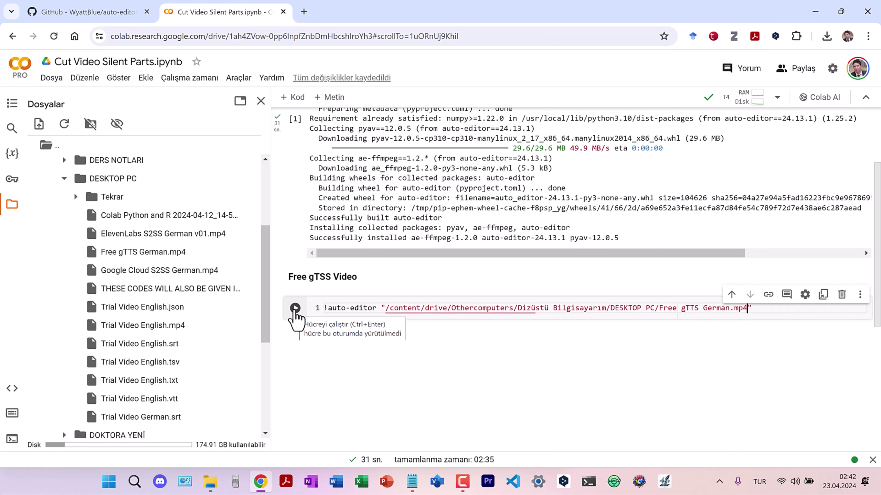
{"action": "left_click", "coordinate": [295, 308]}
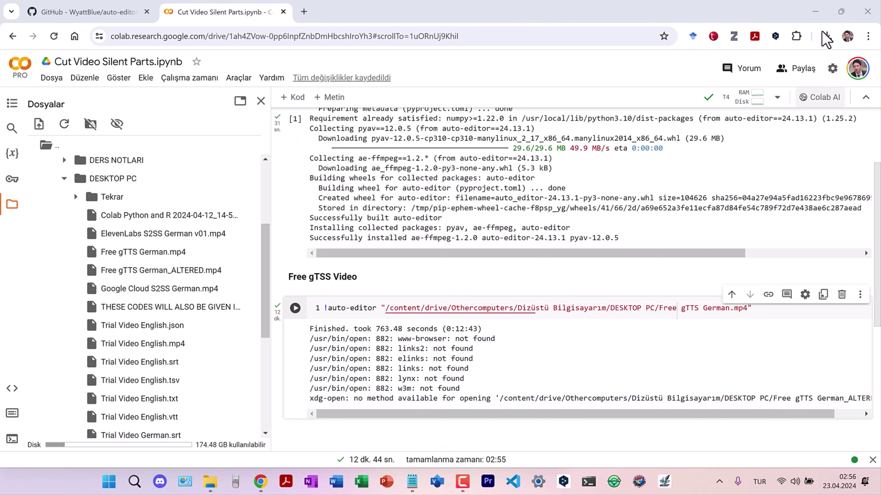
Open the DESKTOP PC folder and play Free gTTS German.mp4 and Free gTTS German_ALTERED.mp4 to compare them.
{"action": "left_click", "coordinate": [815, 12]}
{"action": "right_click", "coordinate": [415, 361]}
{"action": "left_click", "coordinate": [447, 281]}
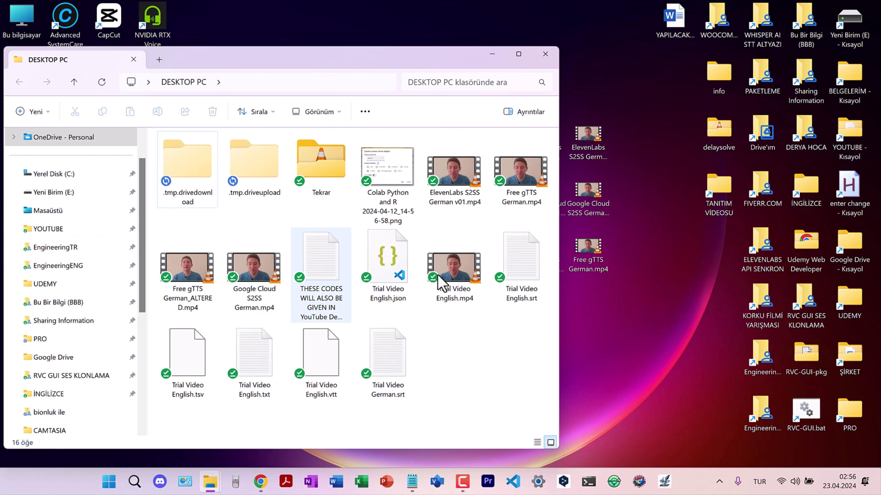
{"action": "left_click", "coordinate": [527, 184]}
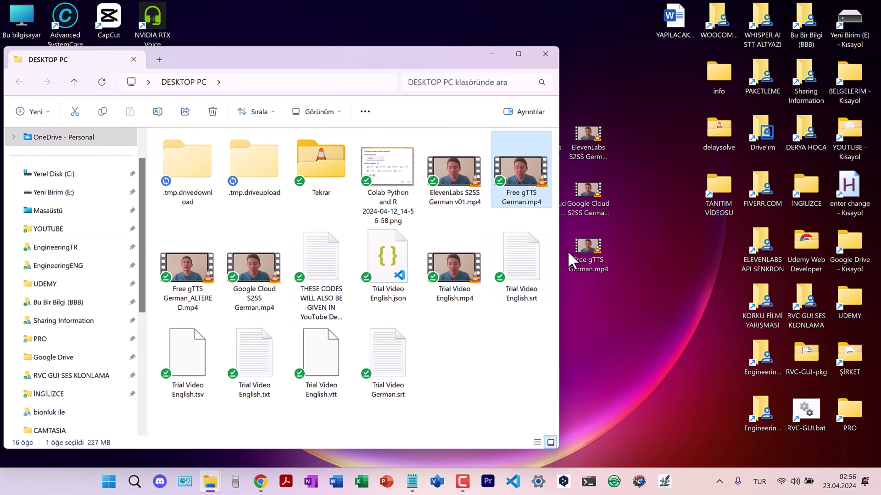
{"action": "double_click", "coordinate": [571, 261]}
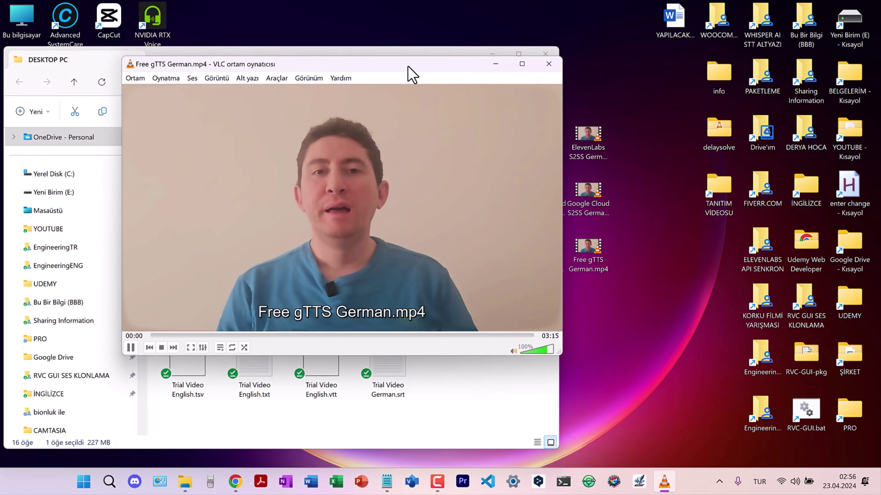
{"action": "left_click_drag", "start_coordinate": [412, 73], "coordinate": [601, 62]}
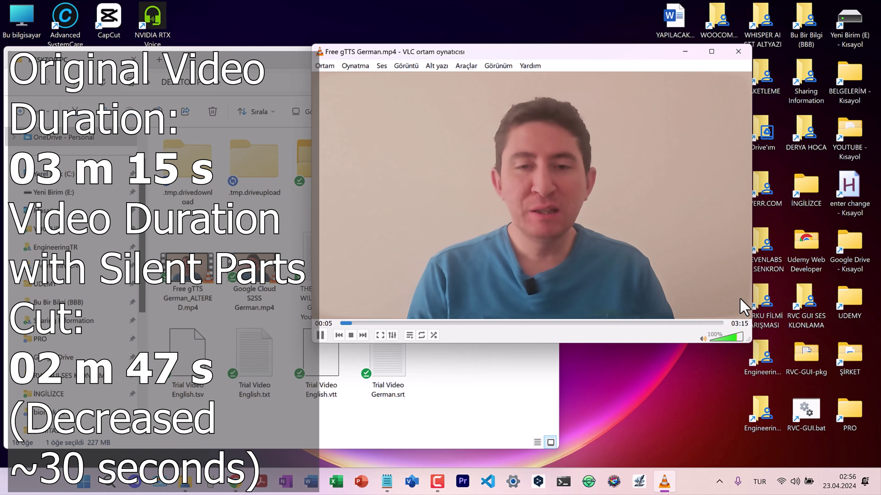
{"action": "left_click", "coordinate": [322, 338]}
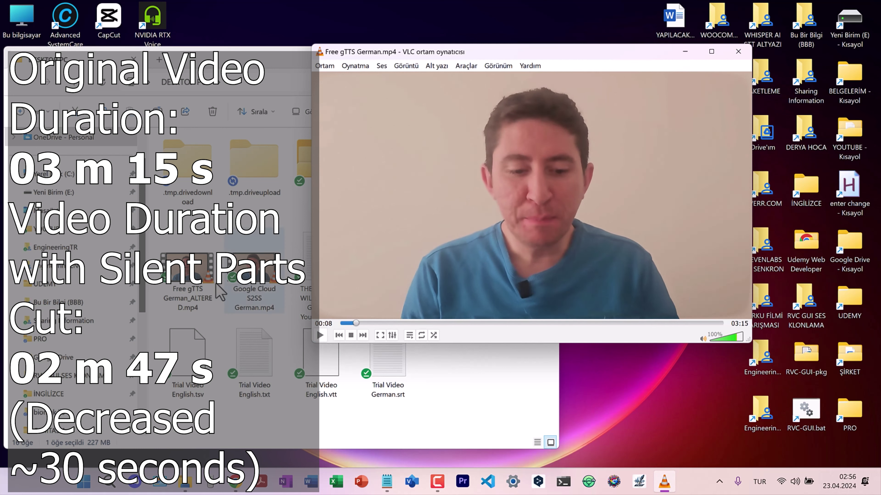
{"action": "double_click", "coordinate": [197, 288]}
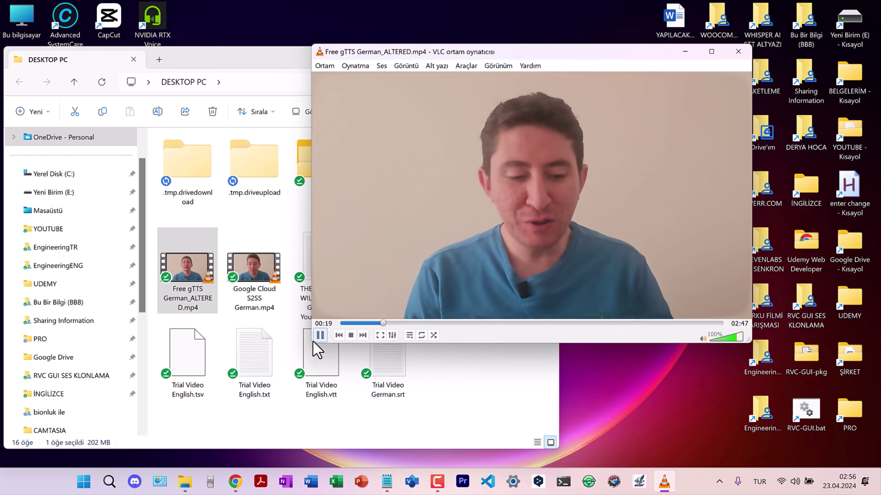
{"action": "left_click", "coordinate": [738, 53]}
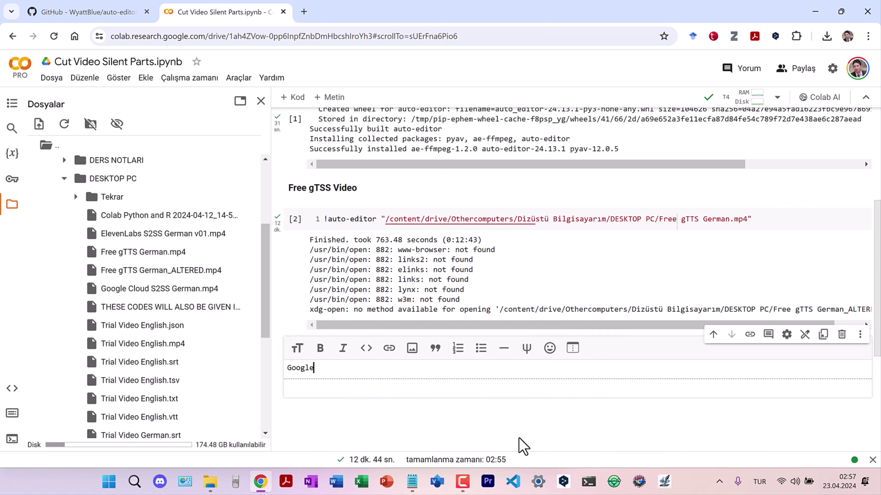
Enter the bold heading Google Cloud S2SS Video in a text cell below the Free gTTS output.
{"action": "type", "text": "loud S2SS Video"}
{"action": "key", "text": "ctrl+a"}
{"action": "key", "text": "ctrl+b"}
Copy the !auto-editor "path_of_input.mp4" command from the notes file into the code cell below the Google Cloud S2SS Video heading.
{"action": "left_click", "coordinate": [412, 481]}
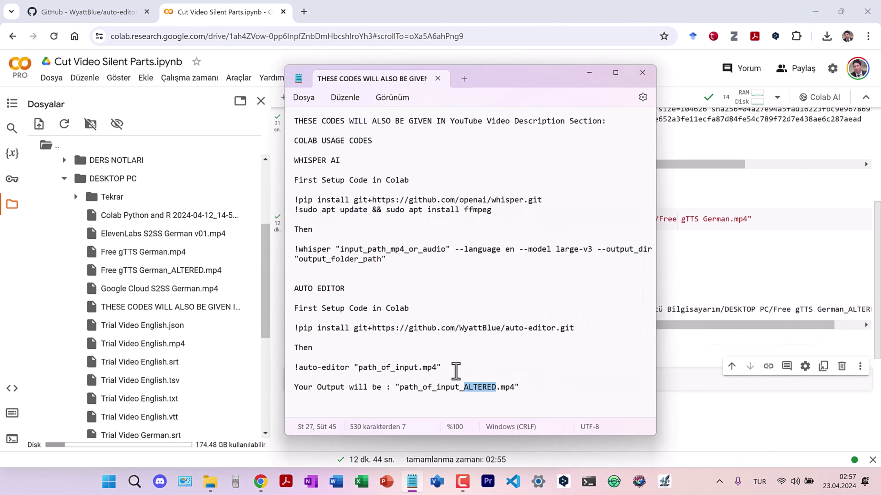
{"action": "left_click_drag", "start_coordinate": [451, 367], "coordinate": [286, 375]}
{"action": "key", "text": "ctrl+c"}
{"action": "left_click", "coordinate": [589, 72]}
{"action": "key", "text": "ctrl+v"}
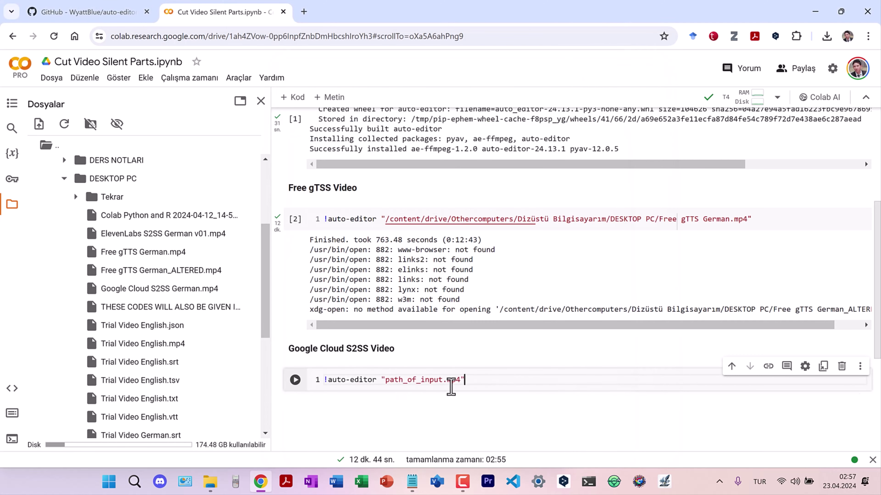
Replace the placeholder path with the path of Google Cloud S2SS German.mp4 in DESKTOP PC, and run the auto-editor cell.
{"action": "key", "text": "Left"}
{"action": "key", "text": "BackSpace"}
{"action": "key", "text": "BackSpace"}
{"action": "key", "text": "BackSpace"}
{"action": "key", "text": "BackSpace"}
{"action": "key", "text": "BackSpace"}
{"action": "key", "text": "BackSpace"}
{"action": "key", "text": "BackSpace"}
{"action": "key", "text": "BackSpace"}
{"action": "key", "text": "BackSpace"}
{"action": "key", "text": "BackSpace"}
{"action": "key", "text": "BackSpace"}
{"action": "key", "text": "BackSpace"}
{"action": "key", "text": "BackSpace"}
{"action": "key", "text": "BackSpace"}
{"action": "key", "text": "BackSpace"}
{"action": "key", "text": "BackSpace"}
{"action": "key", "text": "BackSpace"}
{"action": "key", "text": "ctrl+v"}
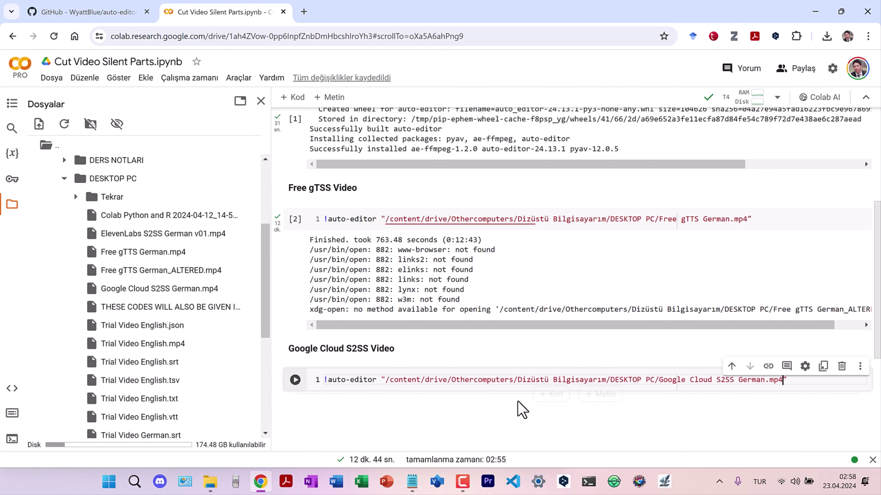
{"action": "left_click", "coordinate": [295, 380]}
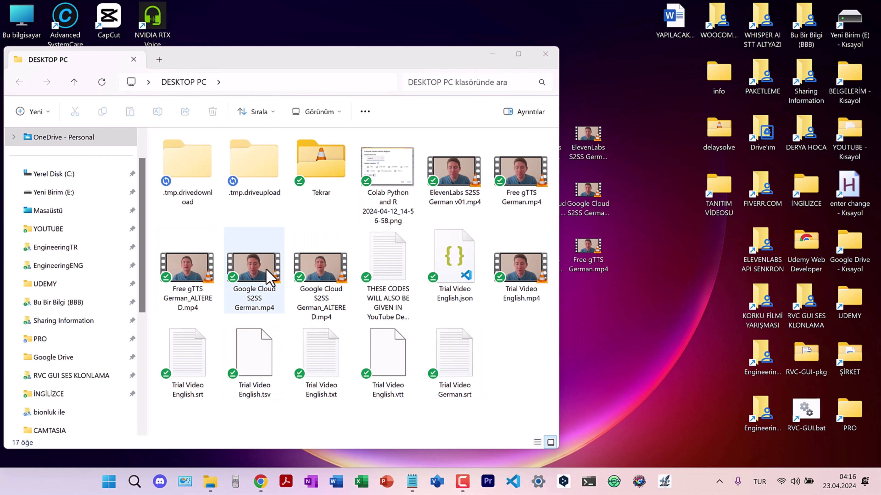
Play Google Cloud S2SS German.mp4 and Google Cloud S2SS German_ALTERED.mp4 from the DESKTOP PC folder to compare them.
{"action": "double_click", "coordinate": [258, 278]}
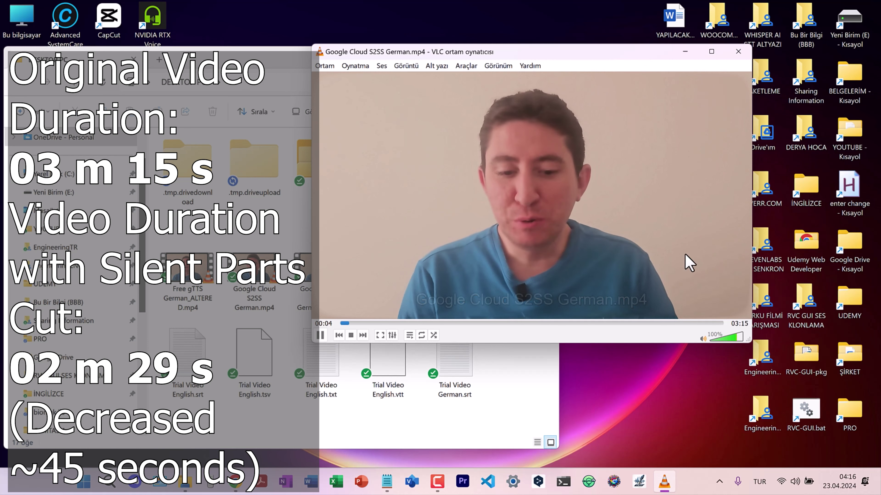
{"action": "left_click", "coordinate": [737, 52]}
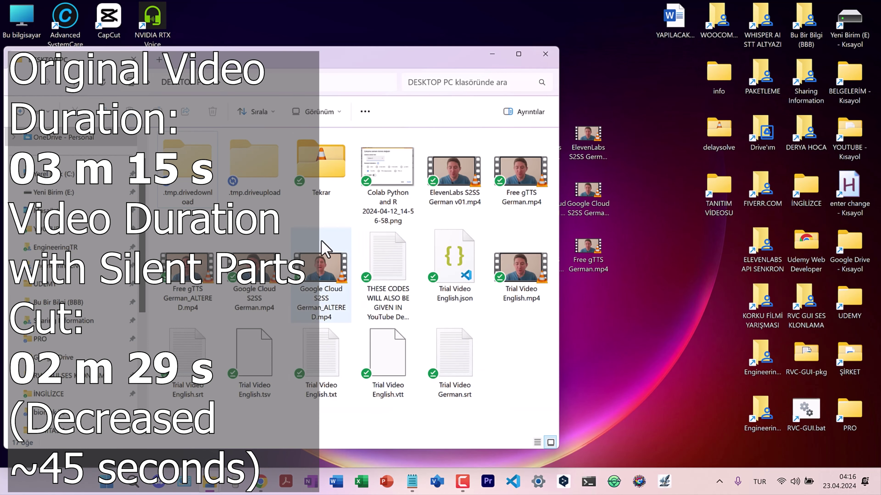
{"action": "left_click", "coordinate": [326, 281]}
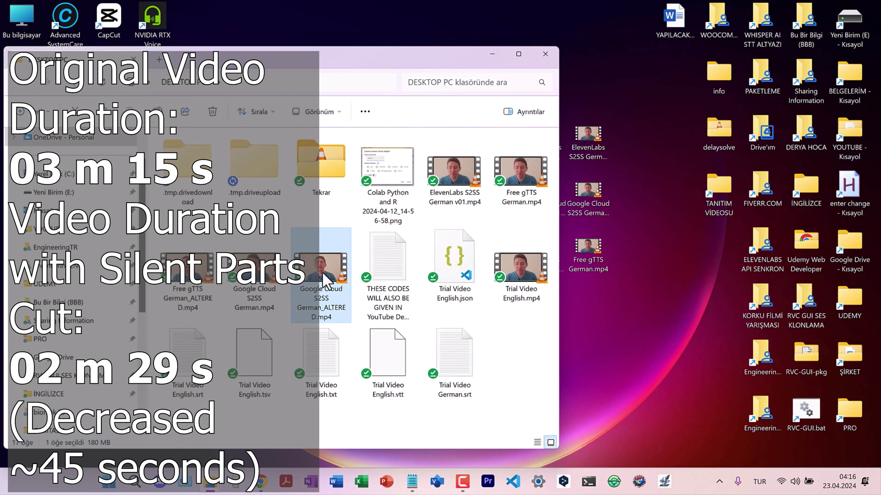
{"action": "double_click", "coordinate": [326, 280]}
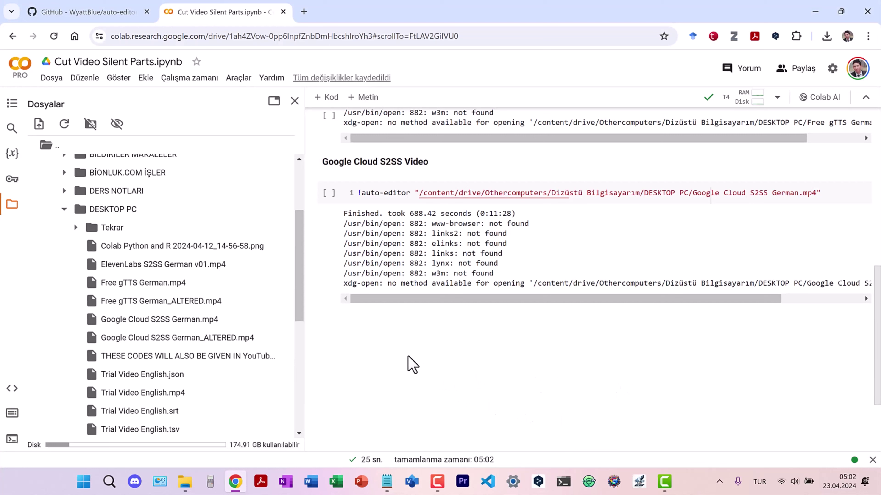
Enter the bold heading ElevenLabs S2SS in a text cell below the Google Cloud S2SS output.
{"action": "left_click", "coordinate": [617, 307]}
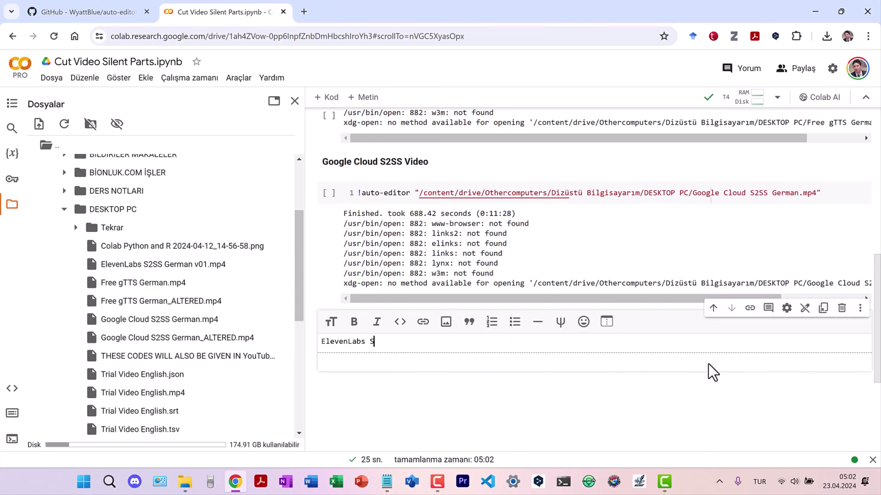
{"action": "triple_click", "coordinate": [533, 342]}
{"action": "key", "text": "ctrl+b"}
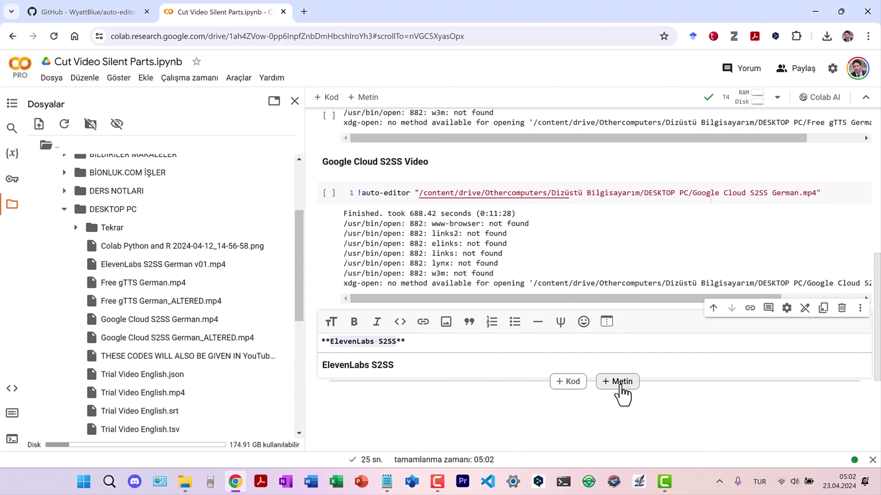
Add a code cell below the ElevenLabs S2SS heading containing the command !auto-editor "path_of_input.mp4".
{"action": "left_click", "coordinate": [618, 381]}
{"action": "key", "text": "ctrl+m"}
{"action": "key", "text": "y"}
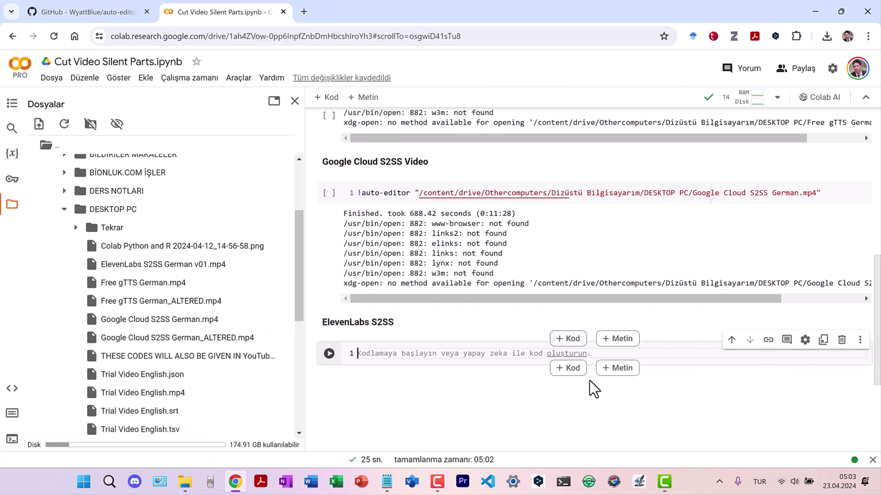
{"action": "key", "text": "ctrl+v"}
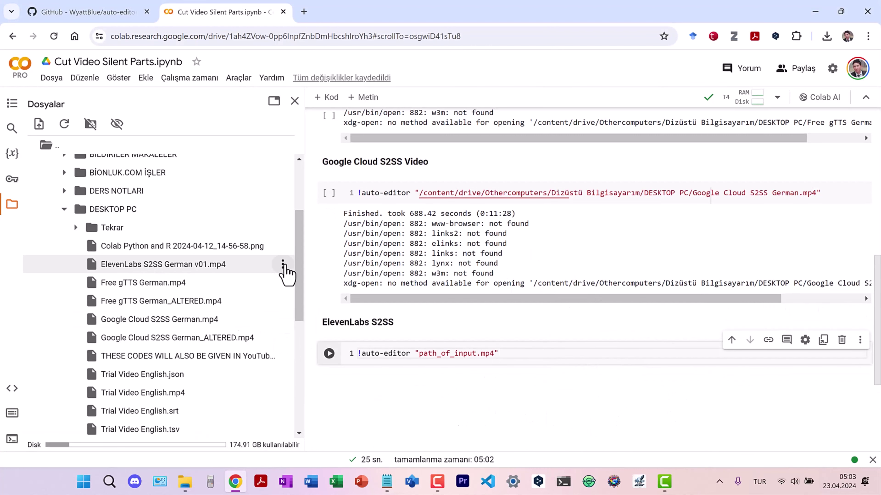
Replace the placeholder with the copied path of ElevenLabs S2SS German v01.mp4 in DESKTOP PC, and run the cell.
{"action": "left_click", "coordinate": [283, 265]}
{"action": "left_click", "coordinate": [166, 329]}
{"action": "left_click_drag", "start_coordinate": [421, 353], "coordinate": [494, 354]}
{"action": "key", "text": "ctrl+v"}
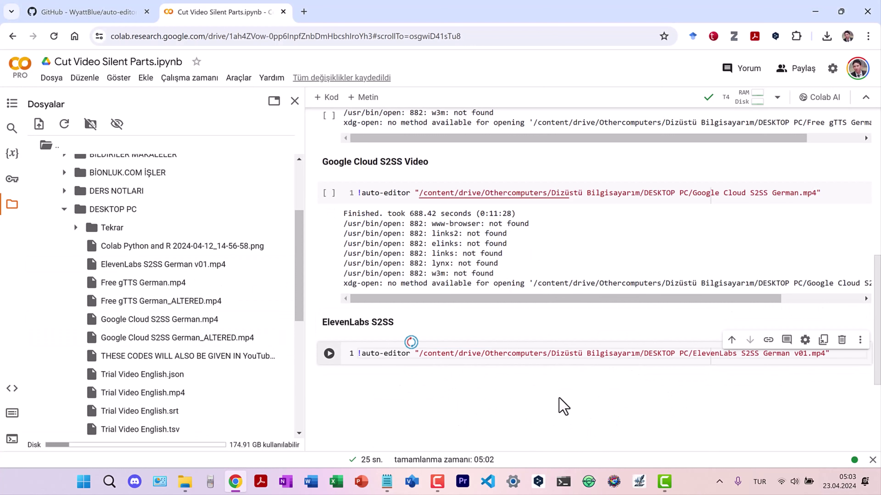
{"action": "left_click", "coordinate": [329, 353]}
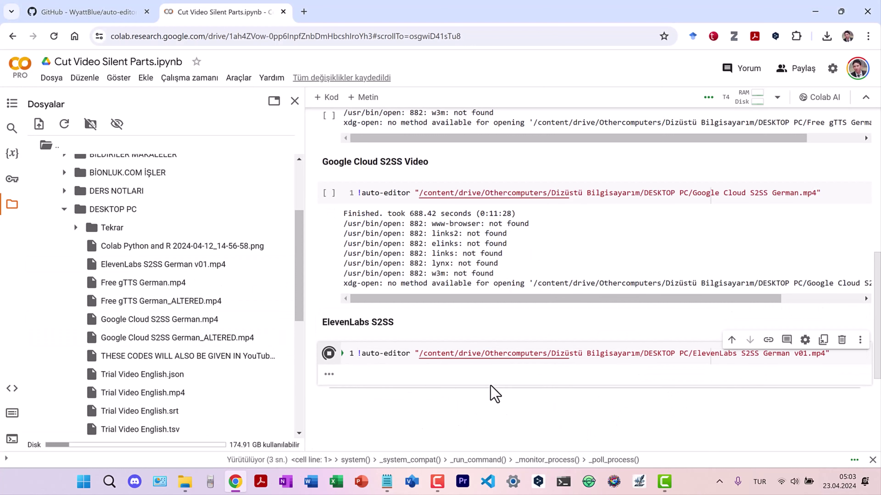